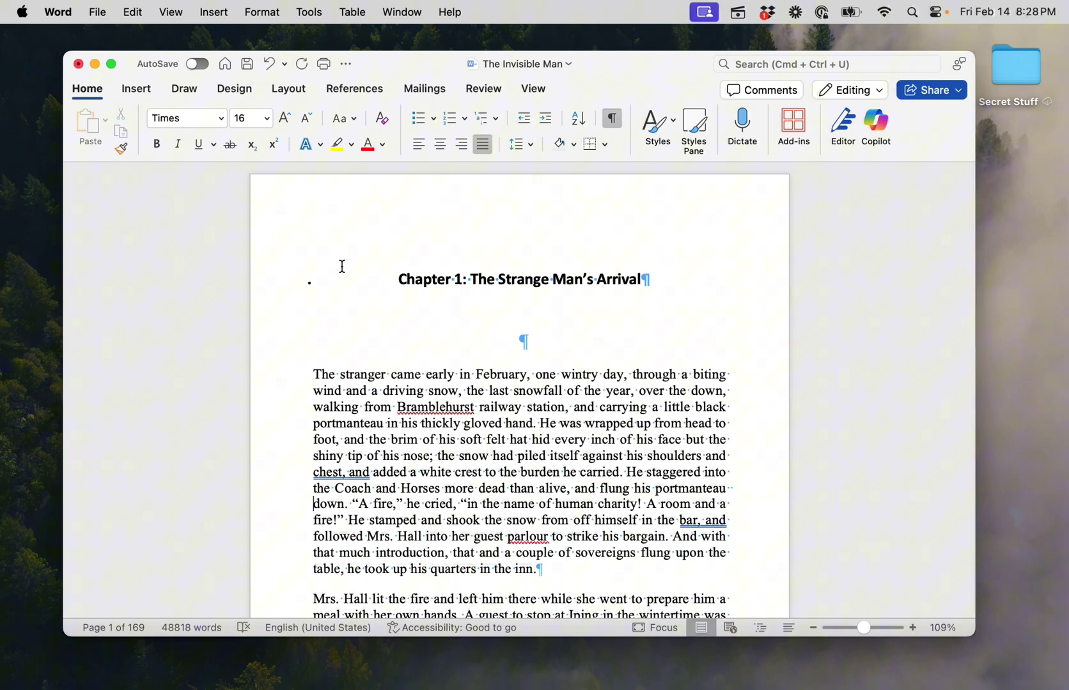
Step: Minimize The Invisible Man manuscript window in Word
click(96, 65)
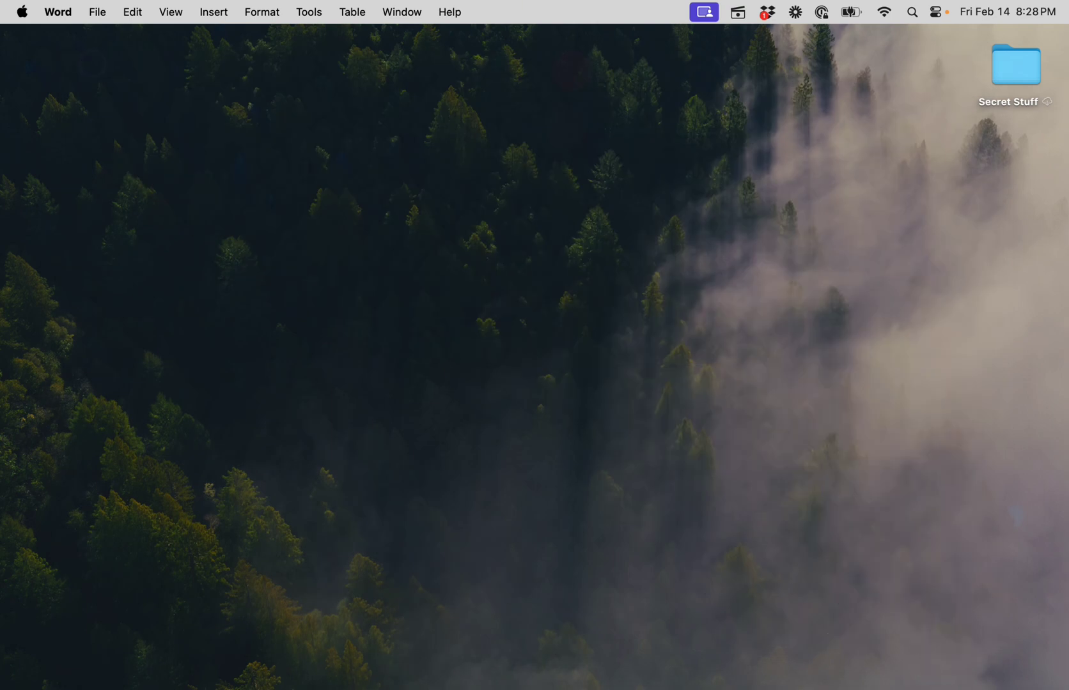
Step: Page through The-Invisible-Man-Print.pdf in Preview, minimize it, and restore the vellum.pub browser window
click(875, 671)
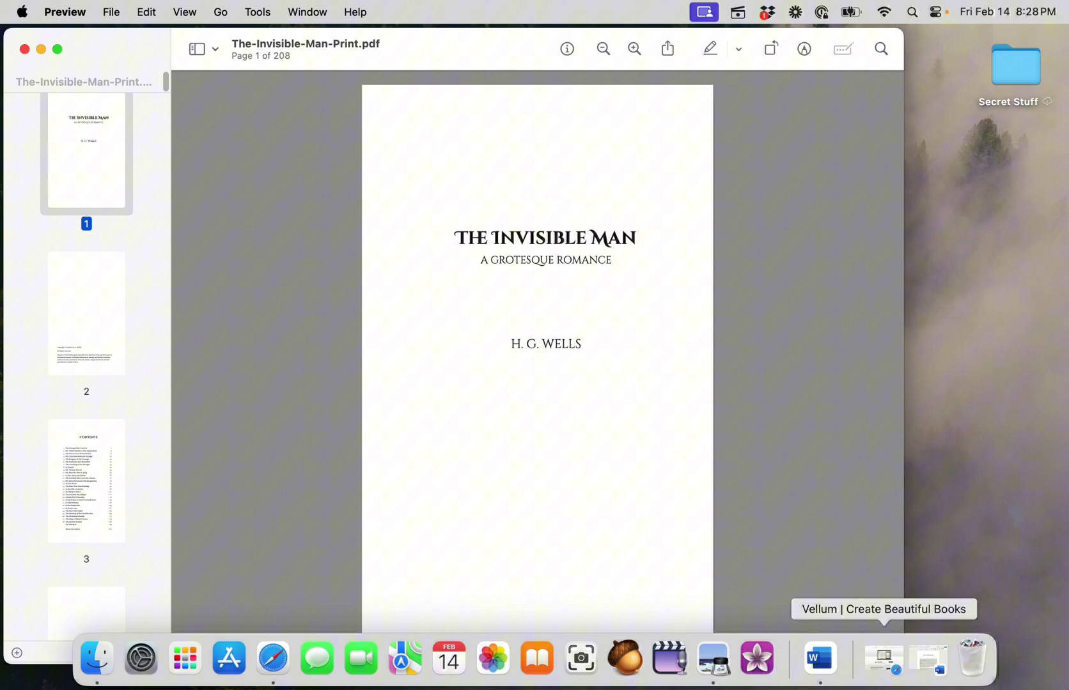
key(Down)
key(Down)
key(Down)
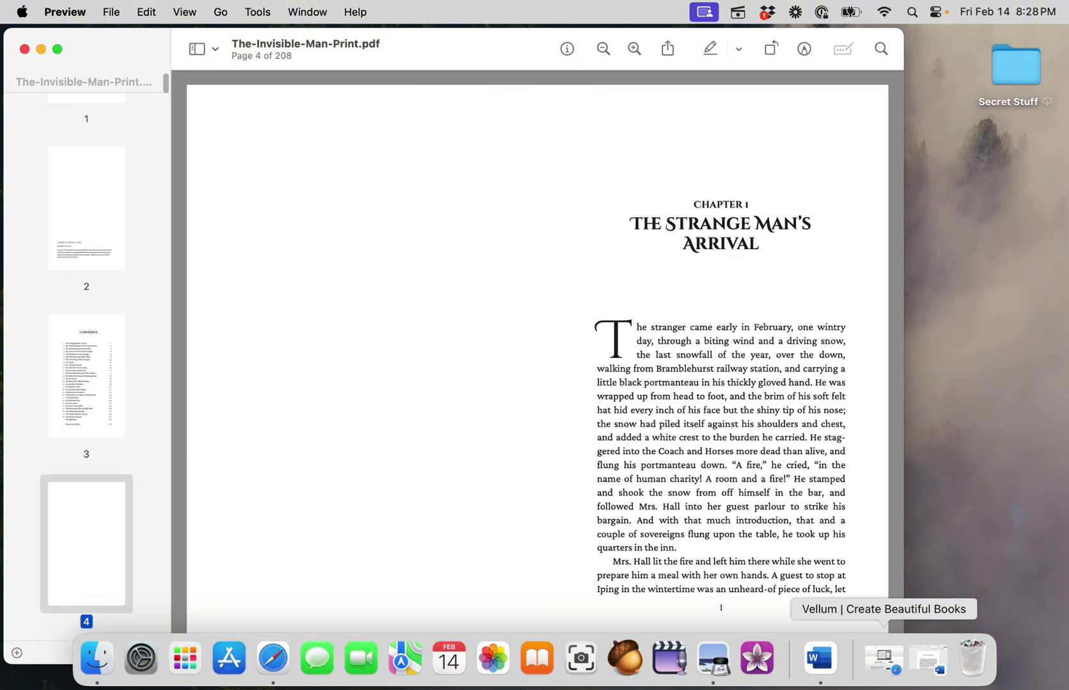
click(40, 50)
click(862, 663)
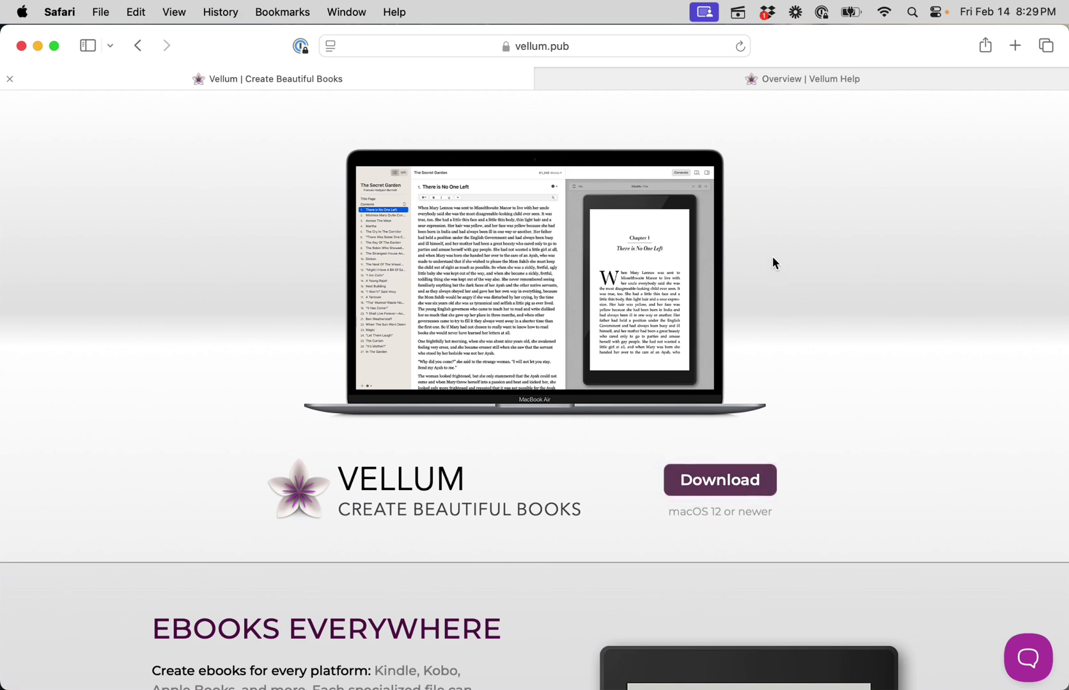
Step: Switch Safari to the 'Overview | Vellum Help' tab at help.vellum.pub
click(769, 80)
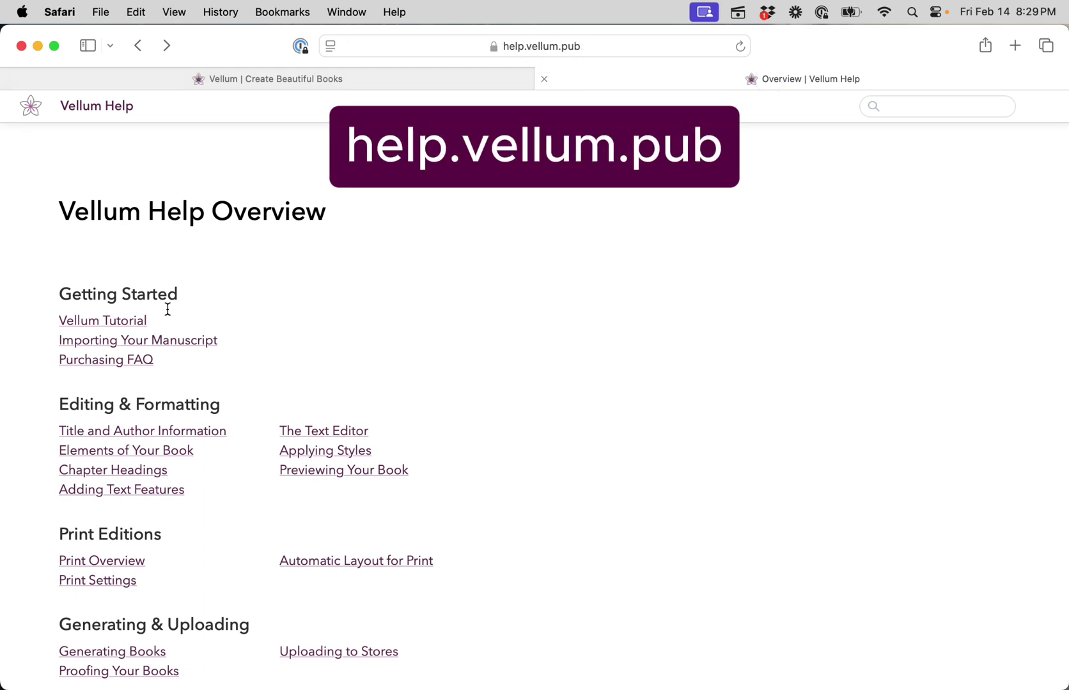
Step: Download the Vellum Sample Documents from the Vellum Tutorial page
click(137, 319)
scroll(320, 486, down, 5)
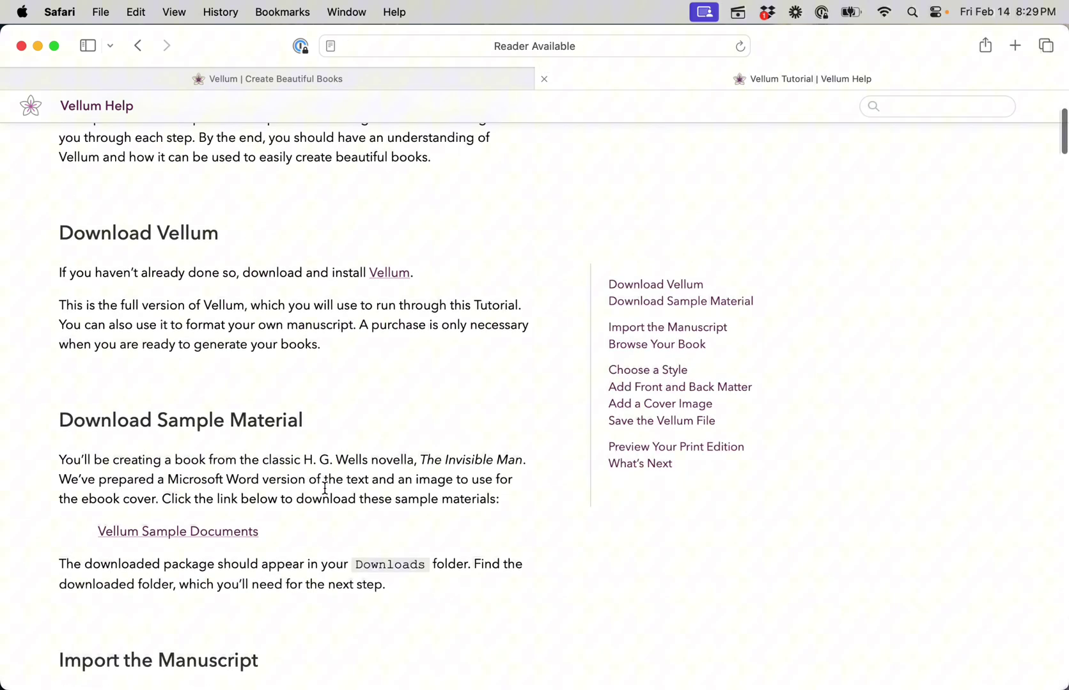
click(220, 456)
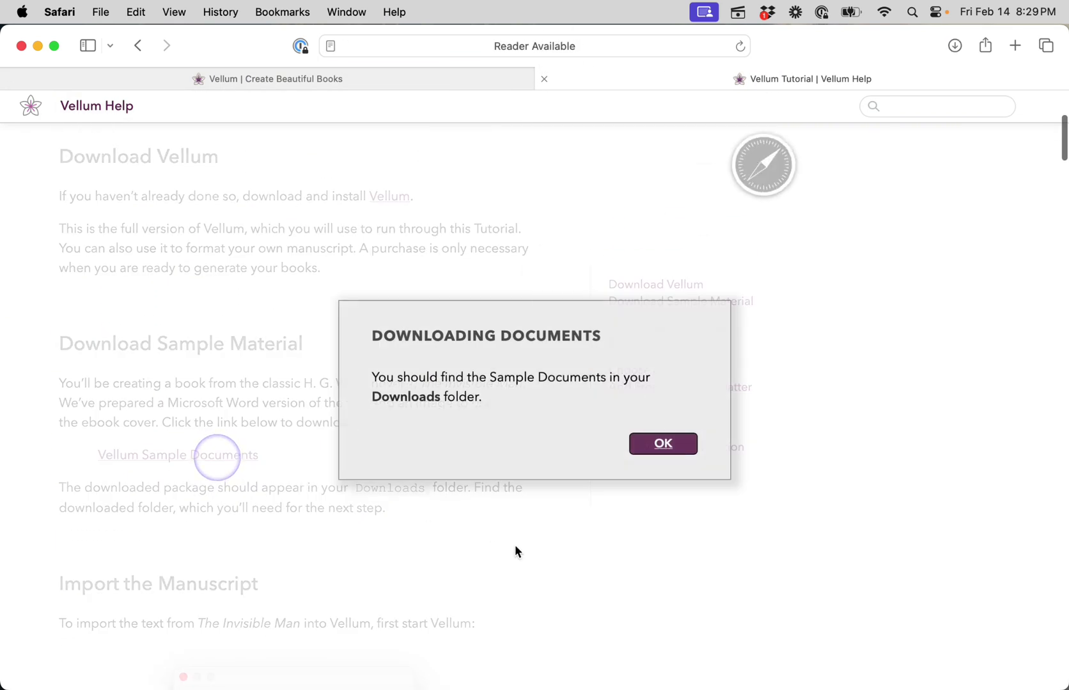
click(656, 455)
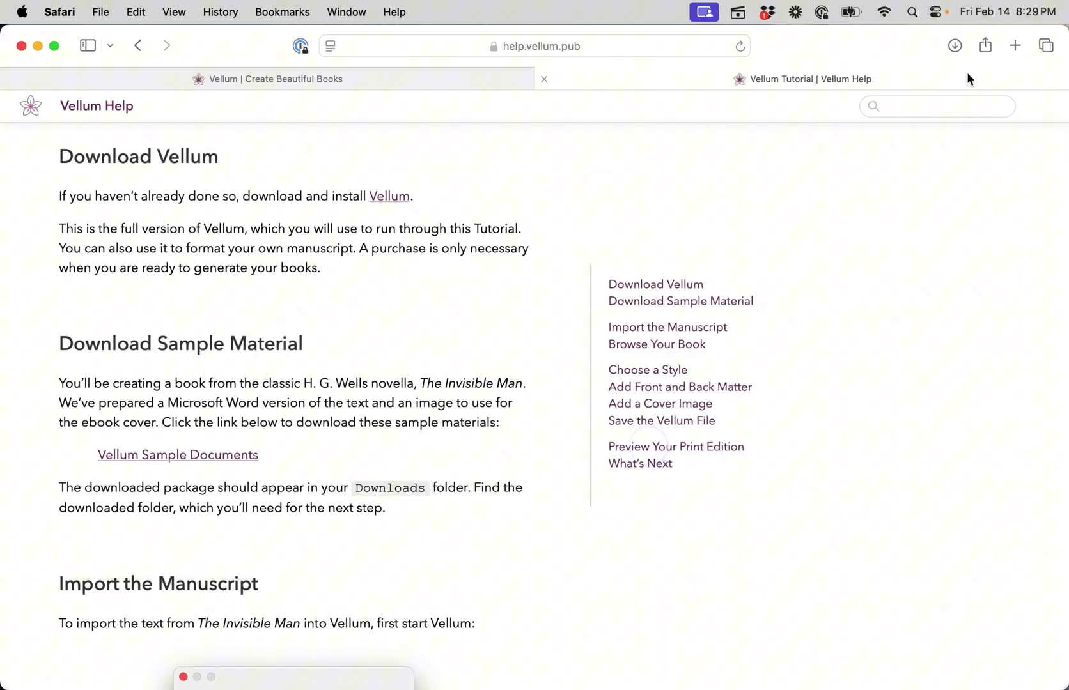
Step: Reveal the downloaded VellumSampleDocuments folder in Finder, then close Finder and minimize Safari
click(954, 47)
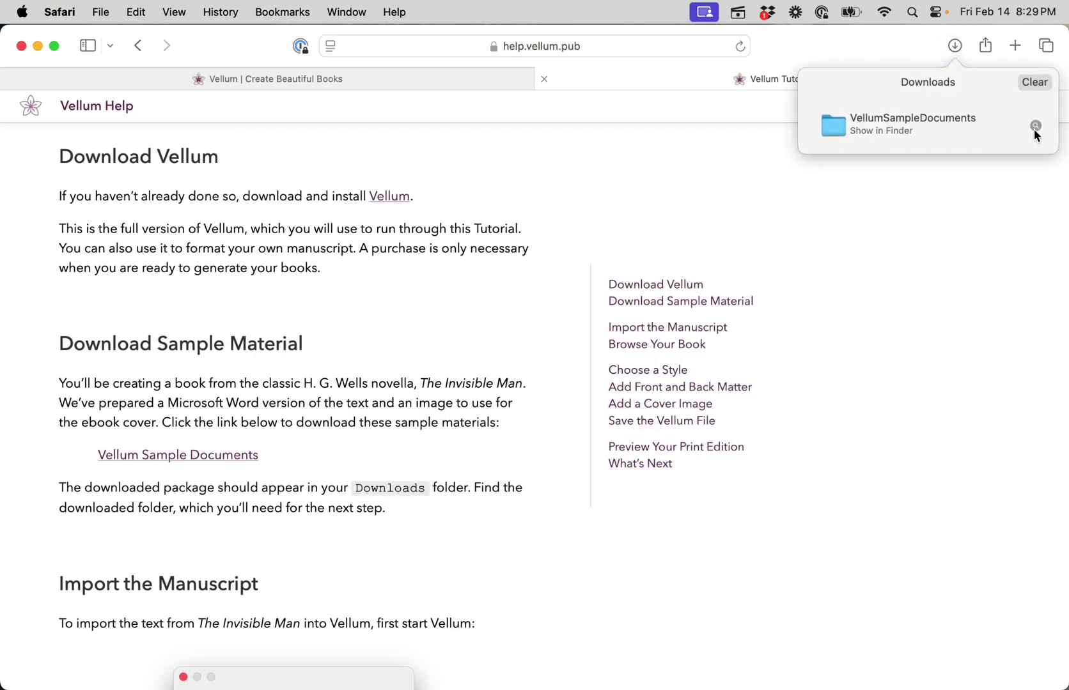
click(1034, 126)
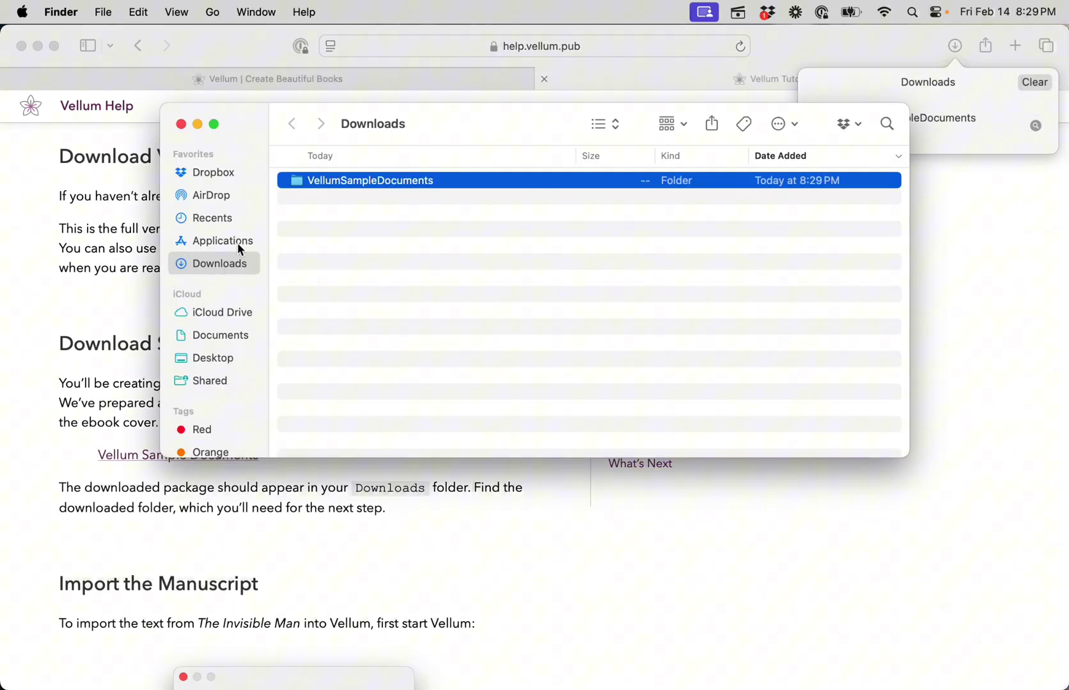
click(181, 124)
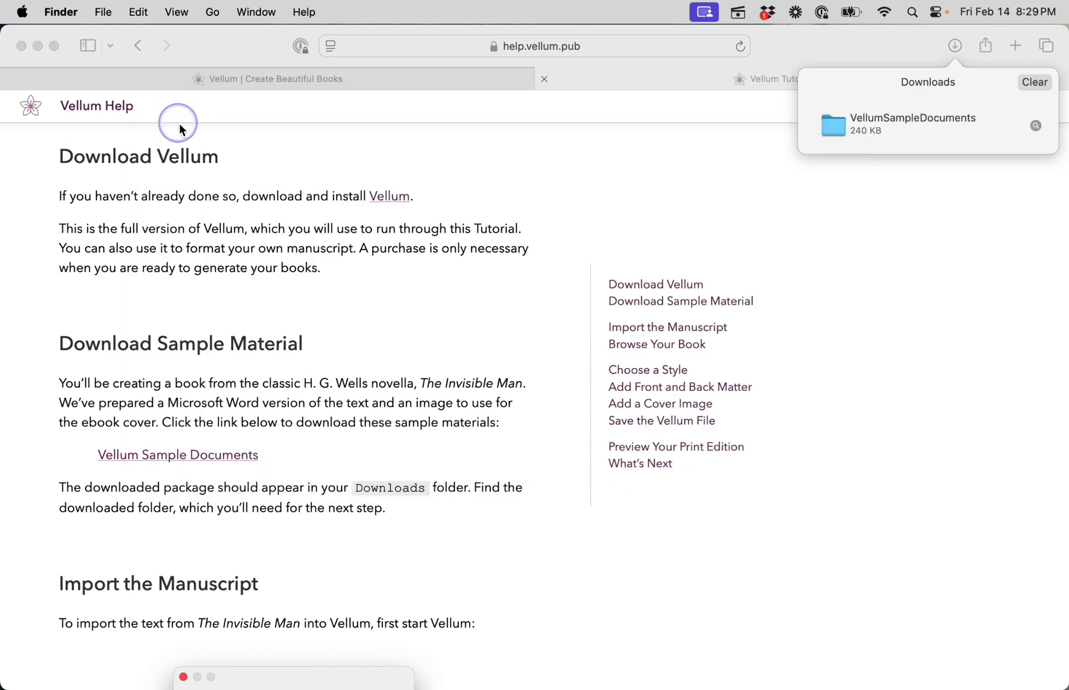
click(46, 50)
click(39, 46)
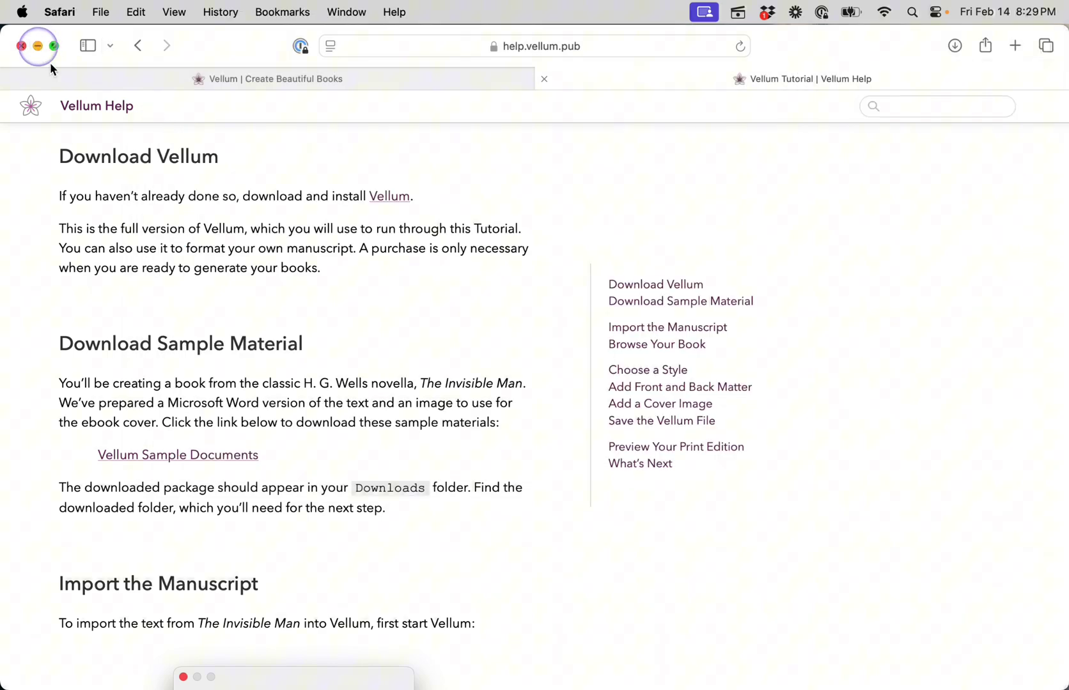
Step: Launch Vellum and import The Invisible Man.docx from VellumSampleDocuments as a new book
click(734, 655)
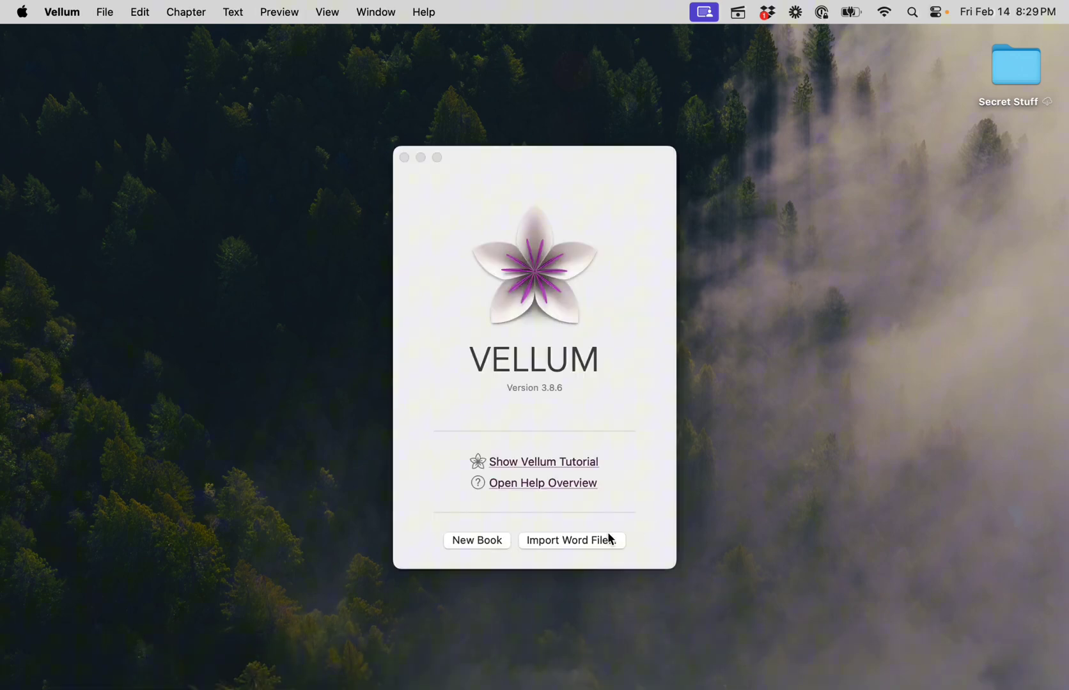
click(574, 541)
double_click(523, 195)
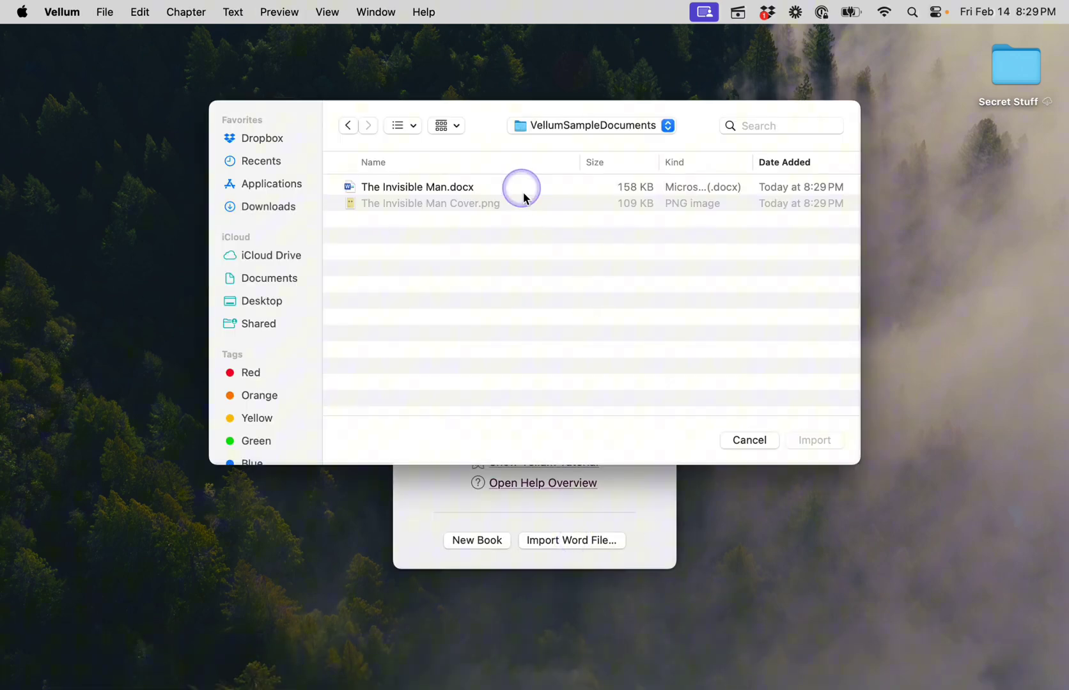
click(521, 186)
click(815, 441)
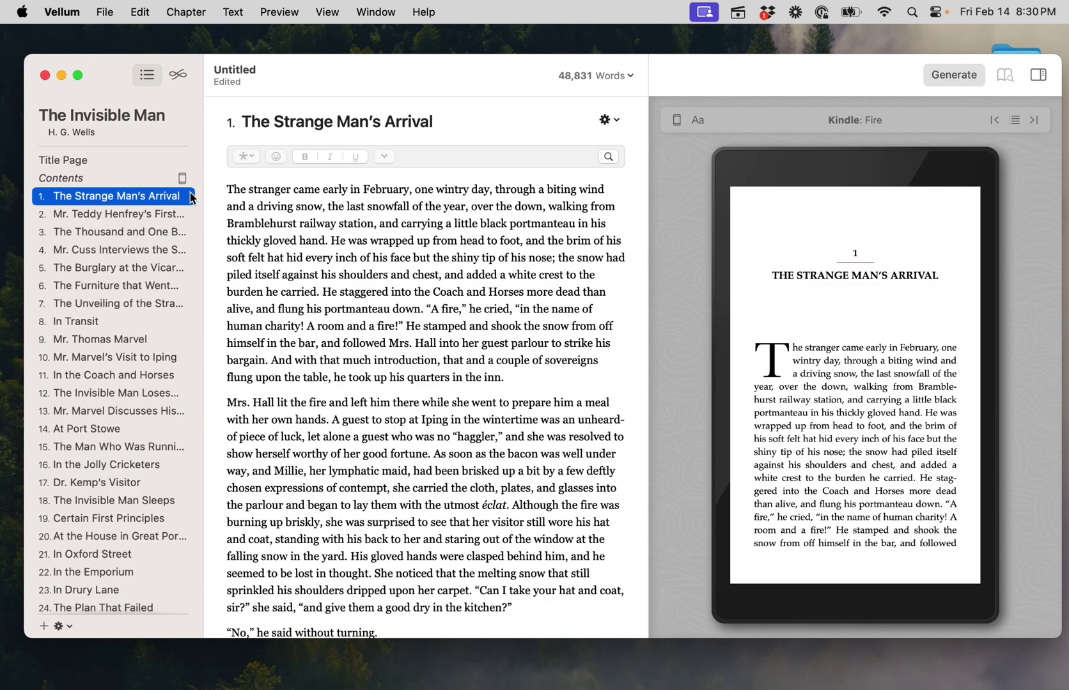
Step: Make the book window full screen, glance at chapter 2, then return to chapter 1, The Strange Man's Arrival
click(81, 75)
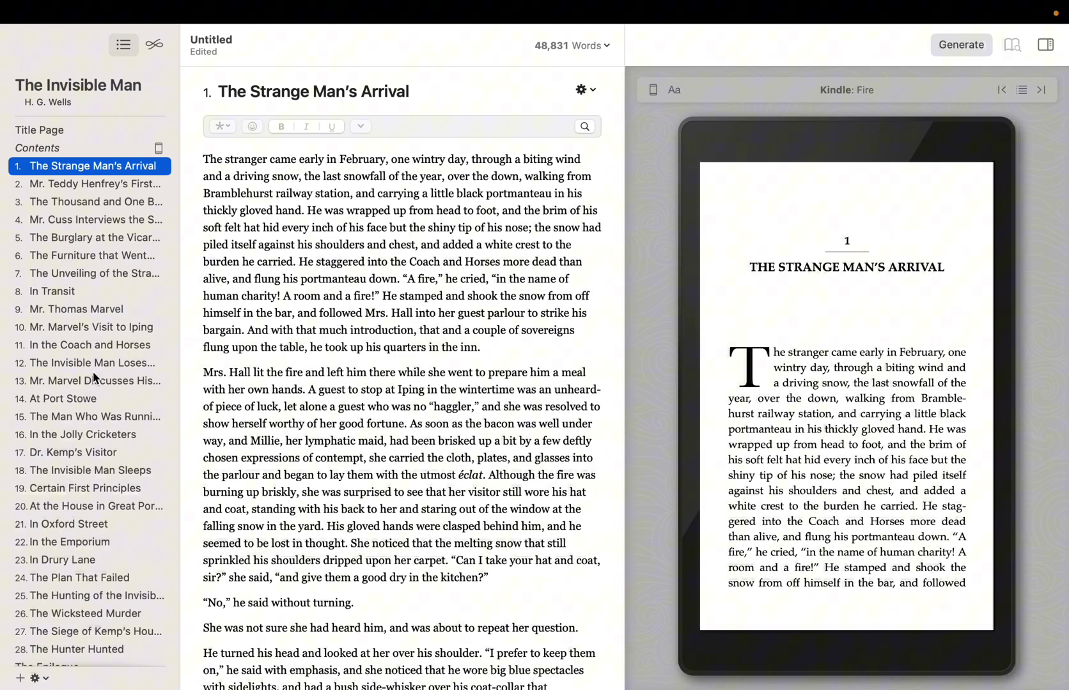
click(112, 185)
click(362, 336)
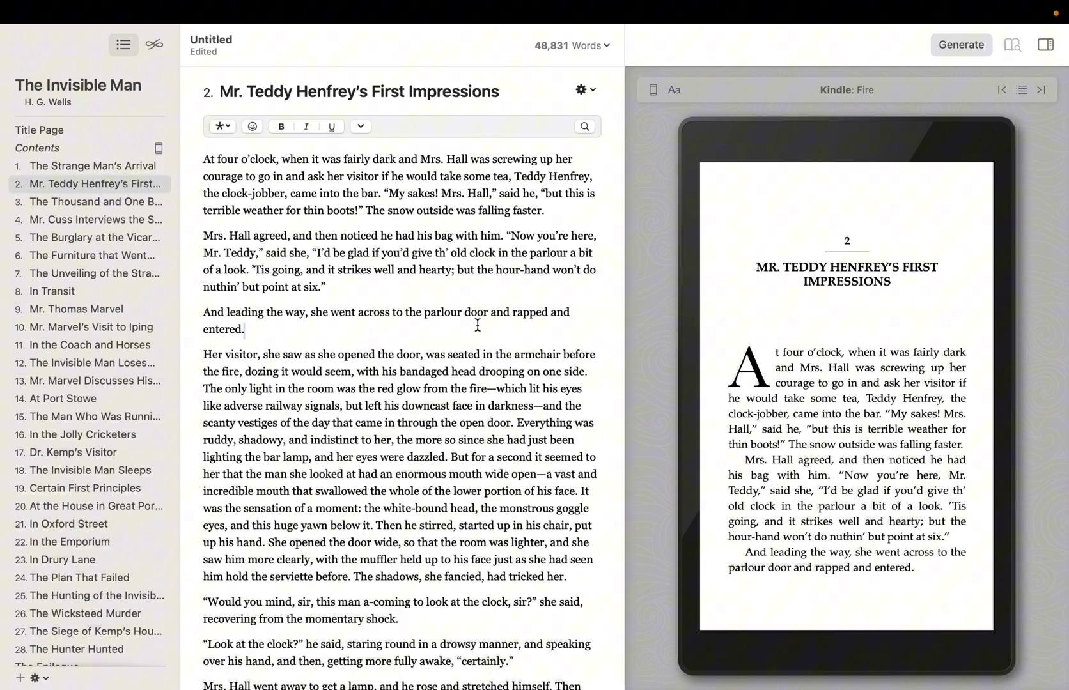
click(130, 167)
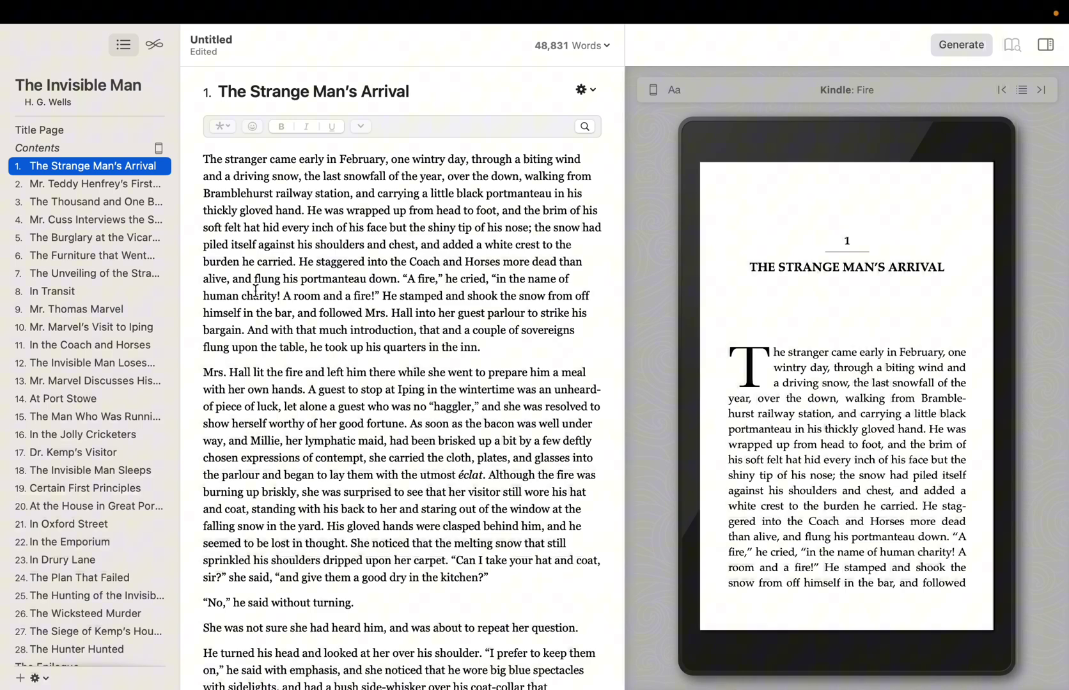
Step: Apply the Edgewood style, then browse the Serif, Script and All Styles lists
click(156, 51)
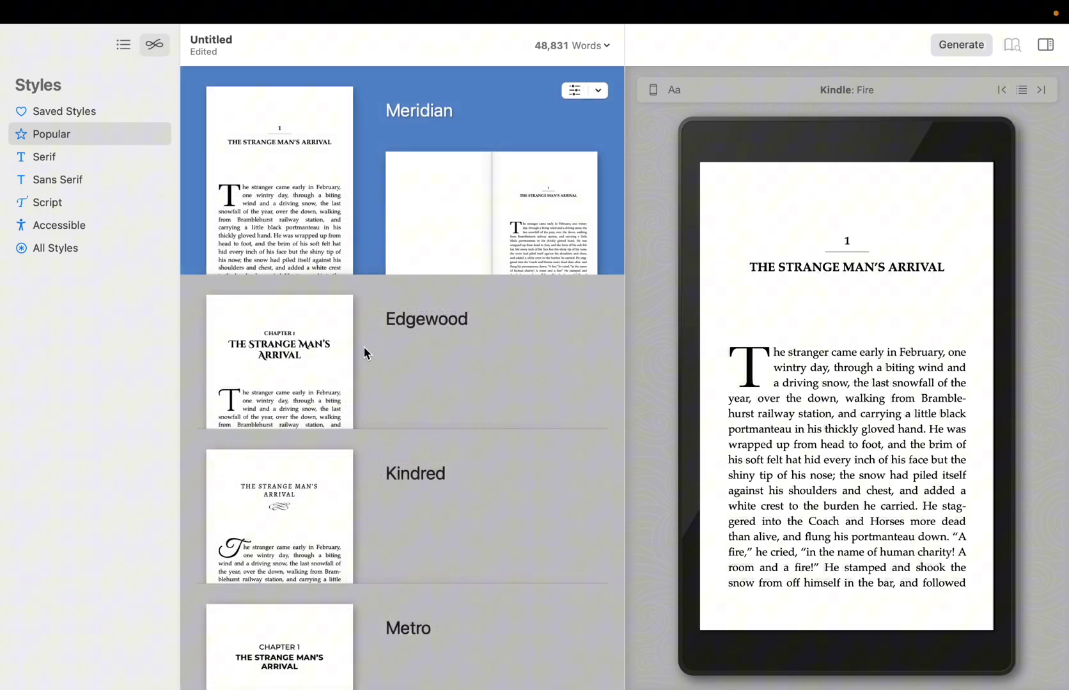
click(349, 314)
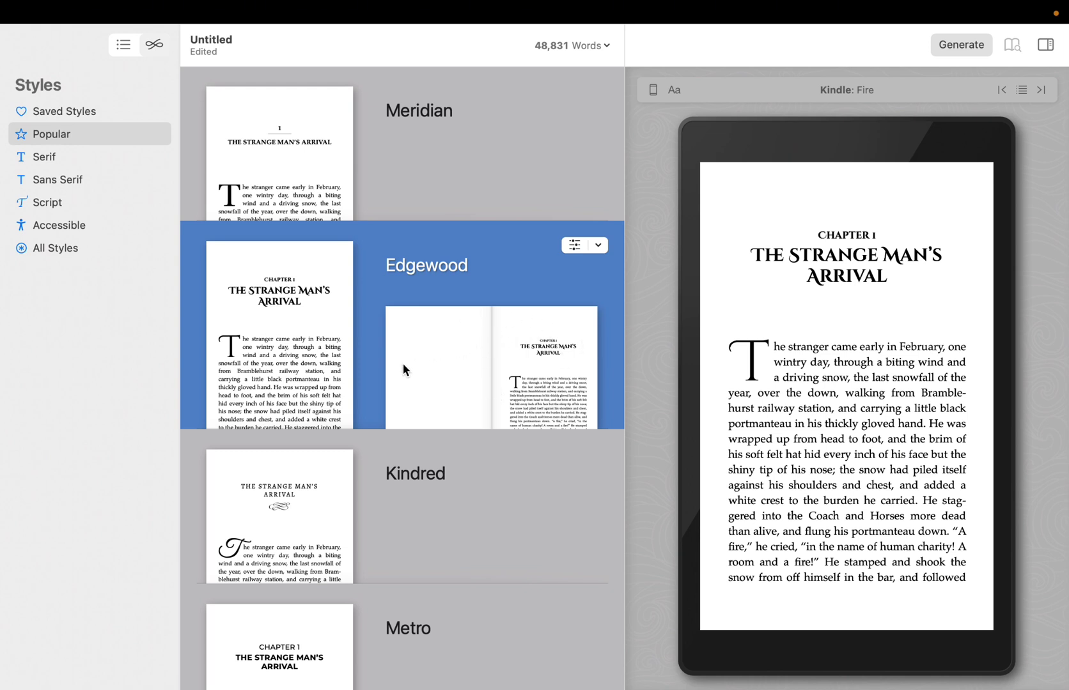
click(74, 156)
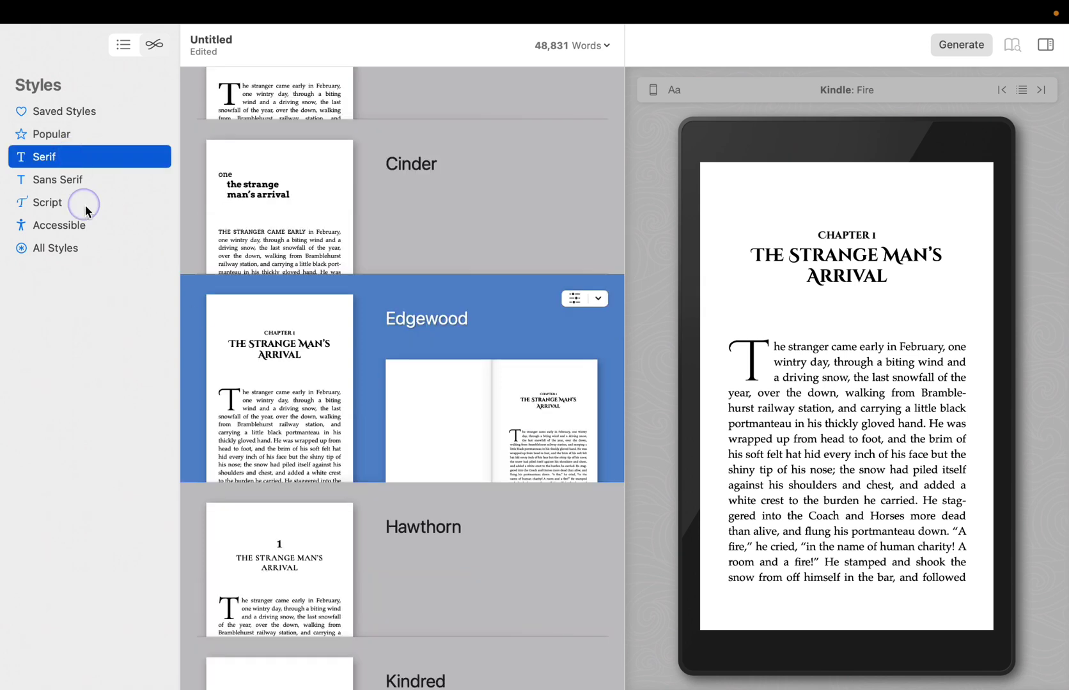
click(85, 205)
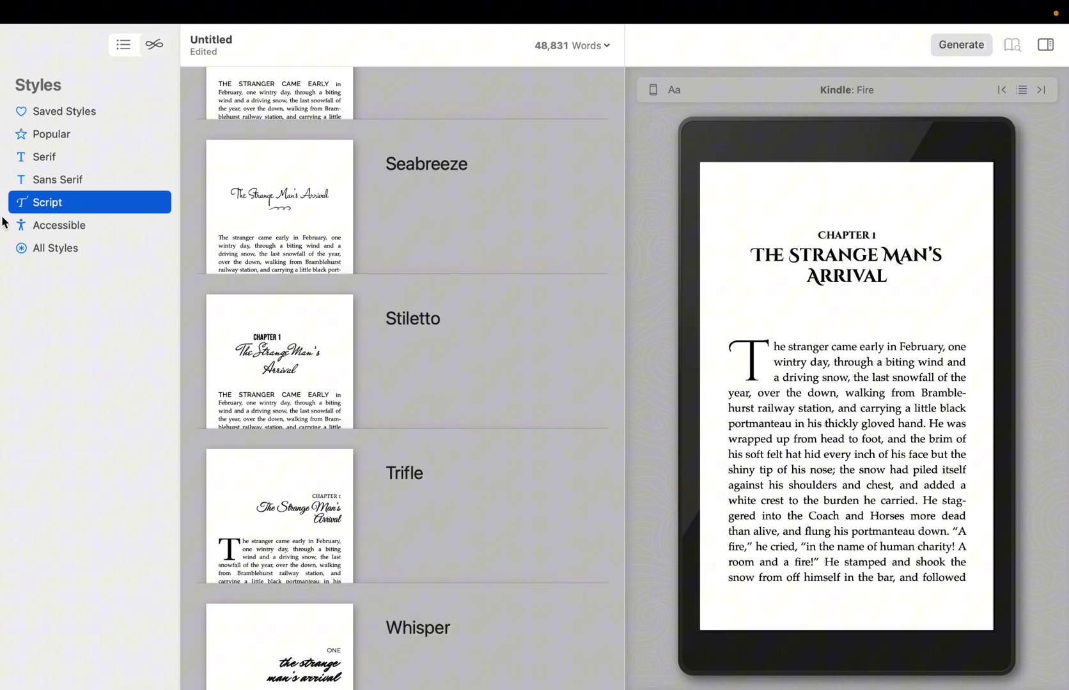
click(67, 252)
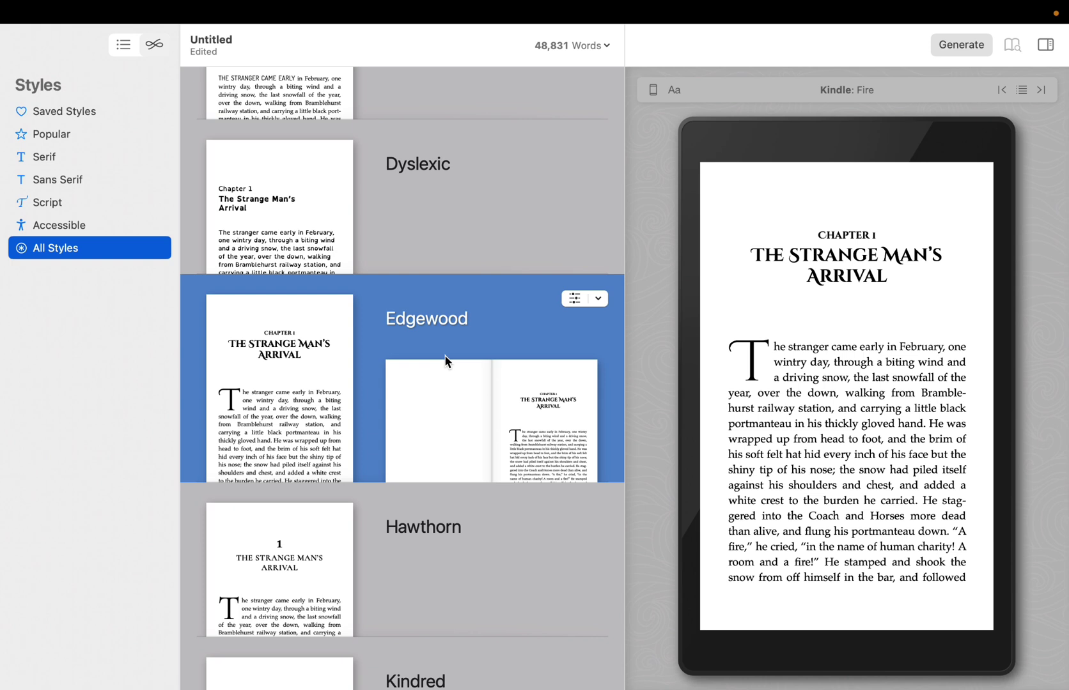
Step: Open Edgewood's options and cycle heading variations, ending on the bold CHAPTER I heading
click(575, 298)
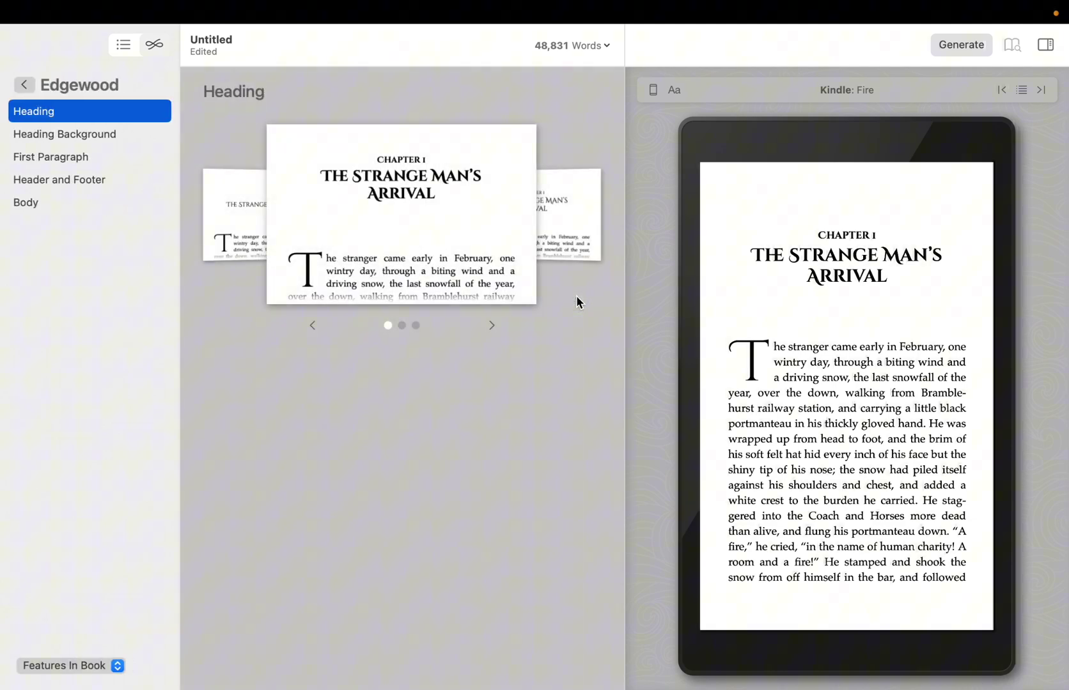
click(492, 328)
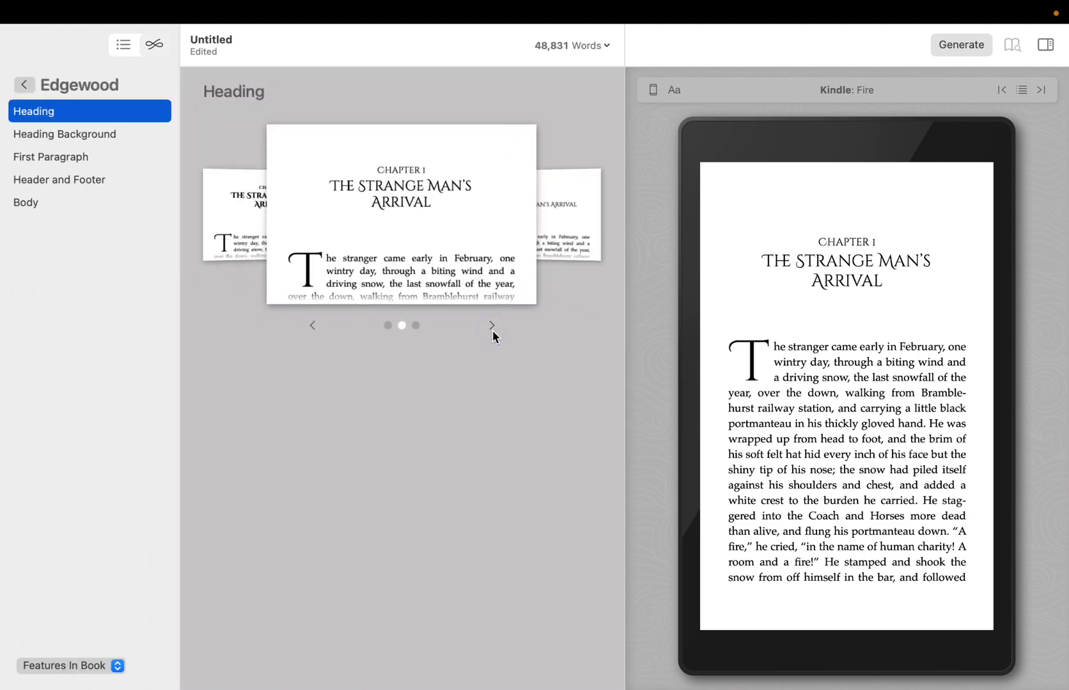
click(492, 327)
click(492, 328)
click(492, 328)
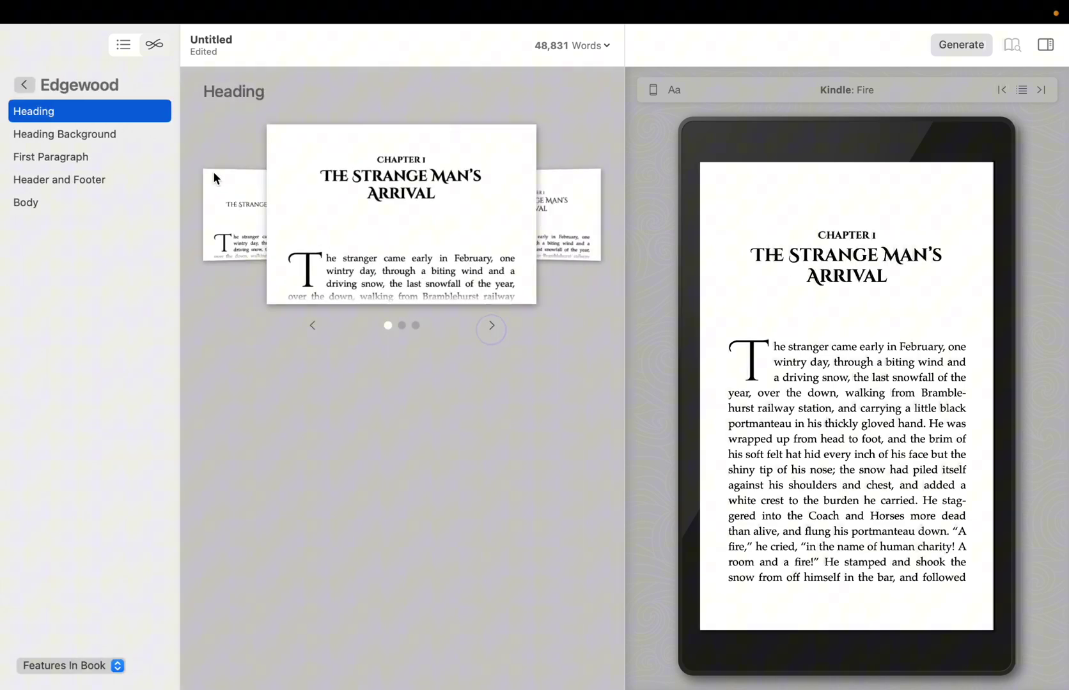
Step: Browse Edgewood's First Paragraph variations, settling on a drop-cap opening
click(113, 162)
click(310, 325)
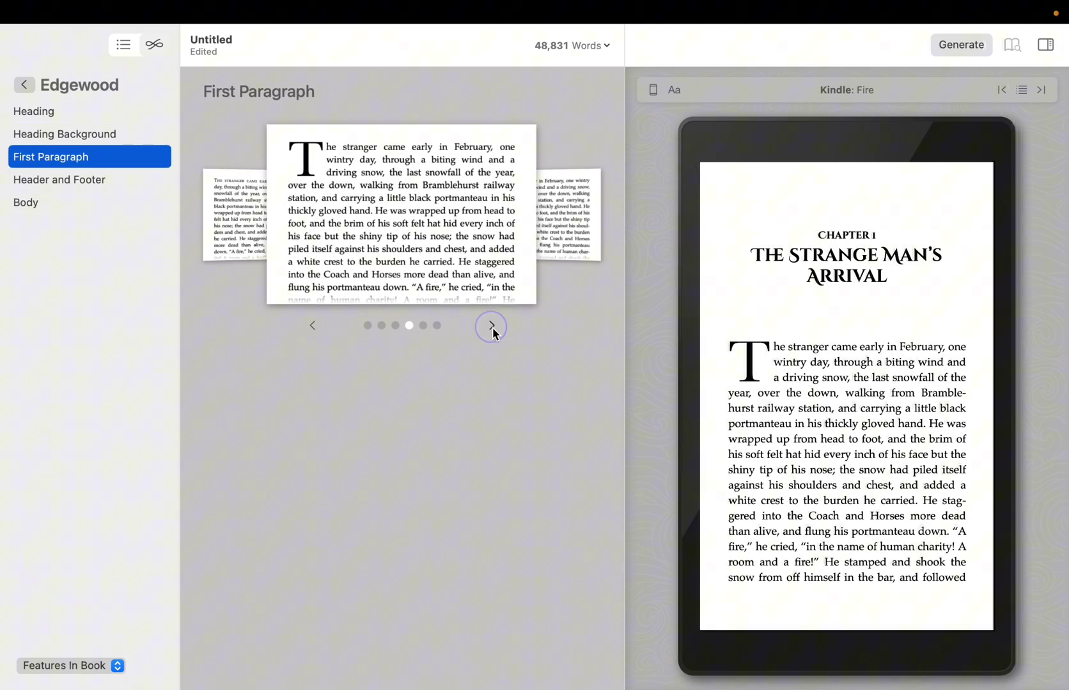
click(492, 327)
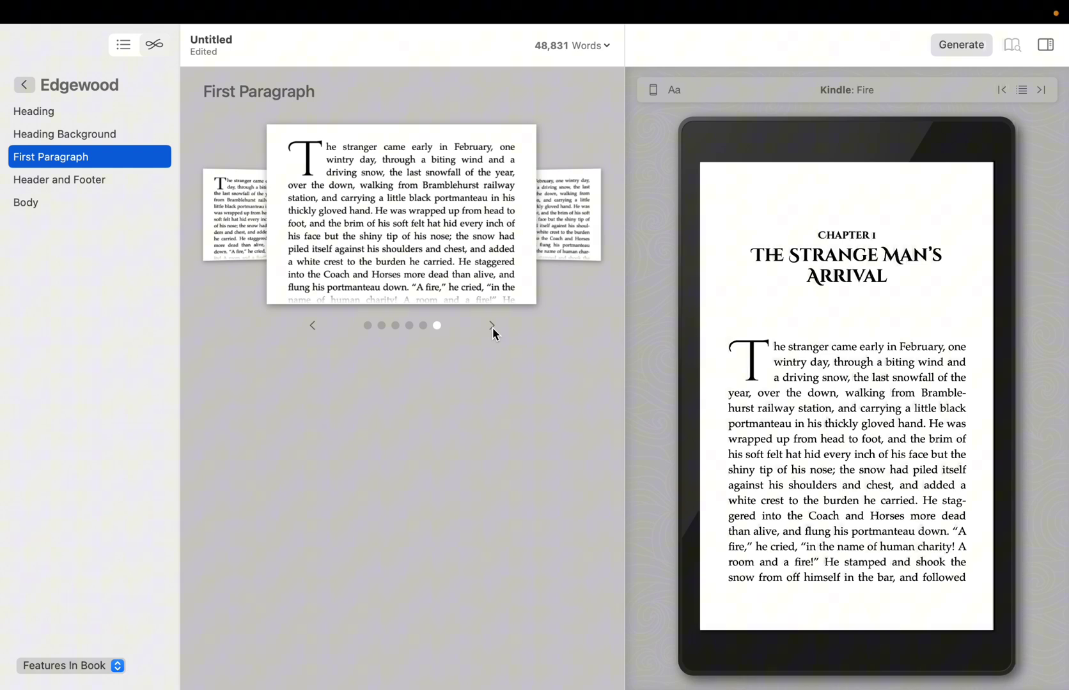
Step: Return to the contents list and add a Copyright page after the title page
click(122, 51)
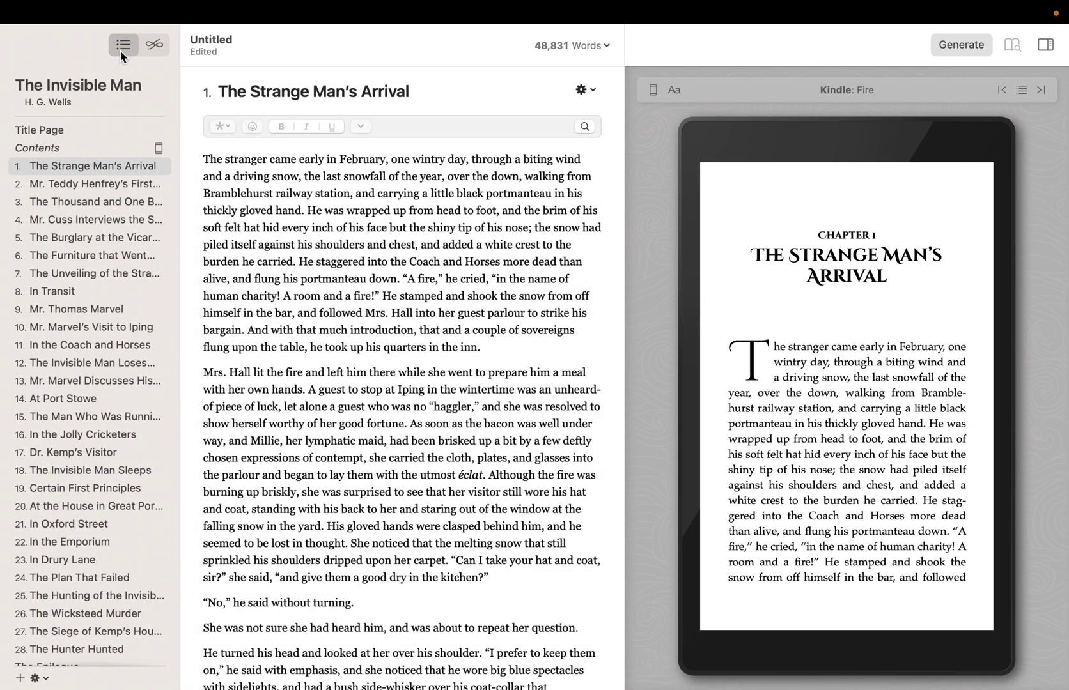
click(170, 8)
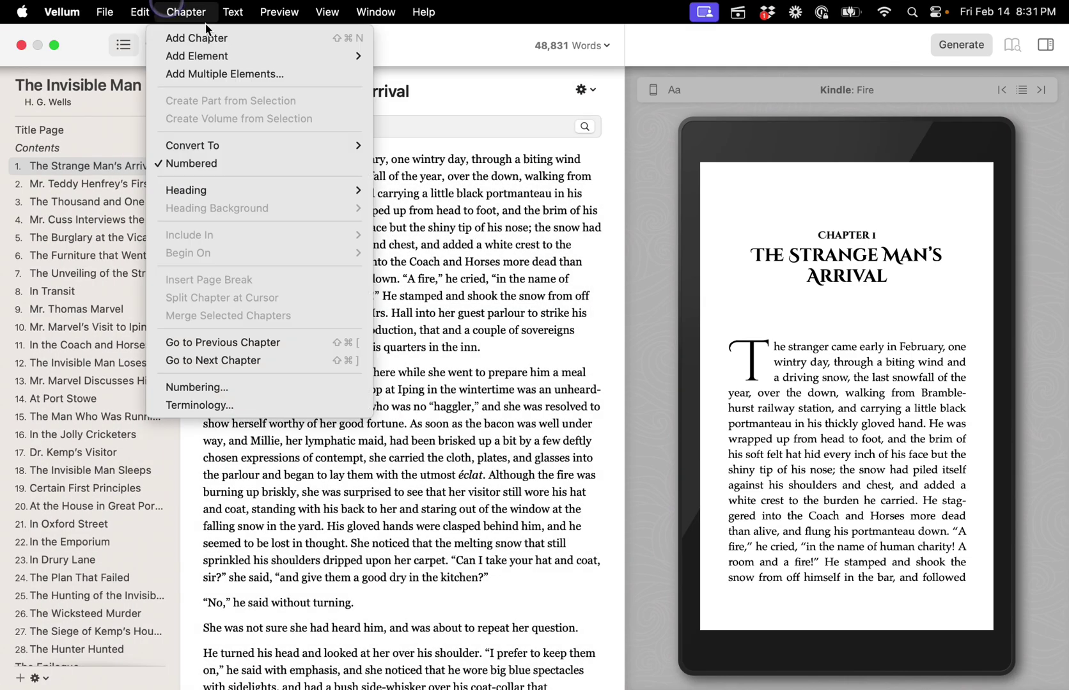
mouse_move(362, 59)
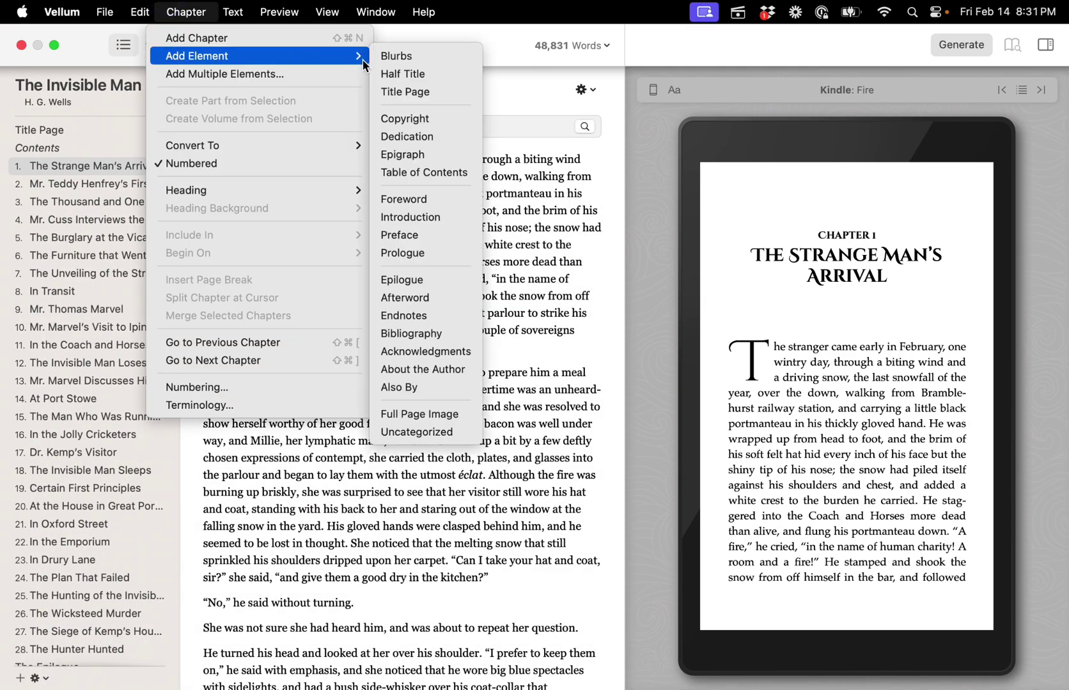
click(402, 118)
click(186, 11)
mouse_move(218, 58)
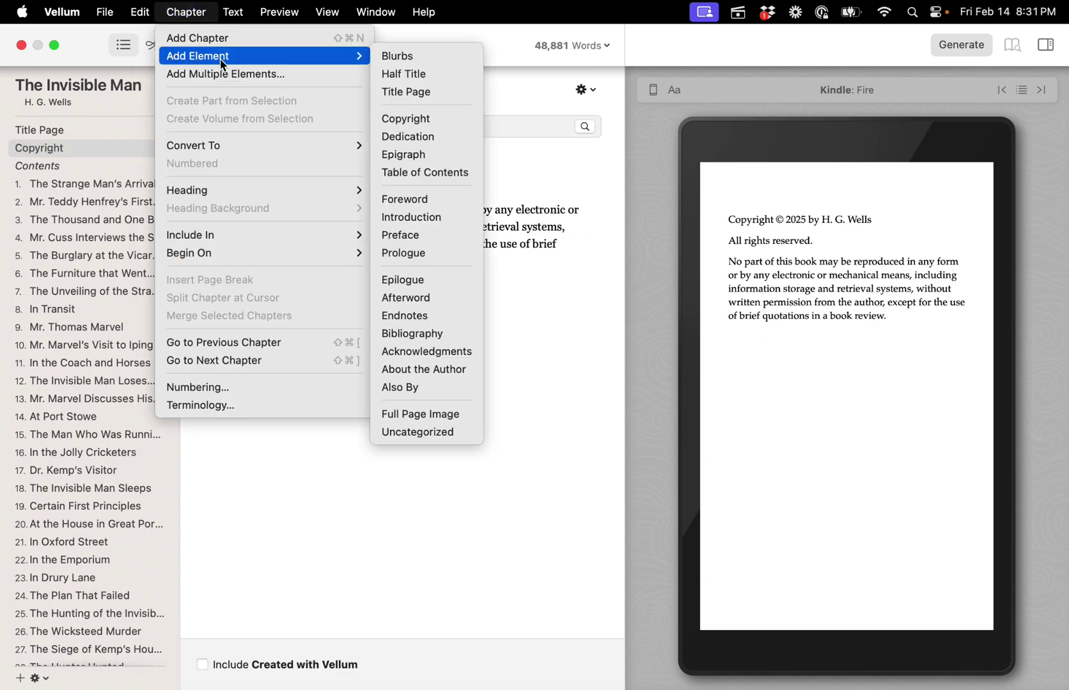
Step: Add an About the Author page reading 'My bio.', leaving the social media fields empty
click(423, 369)
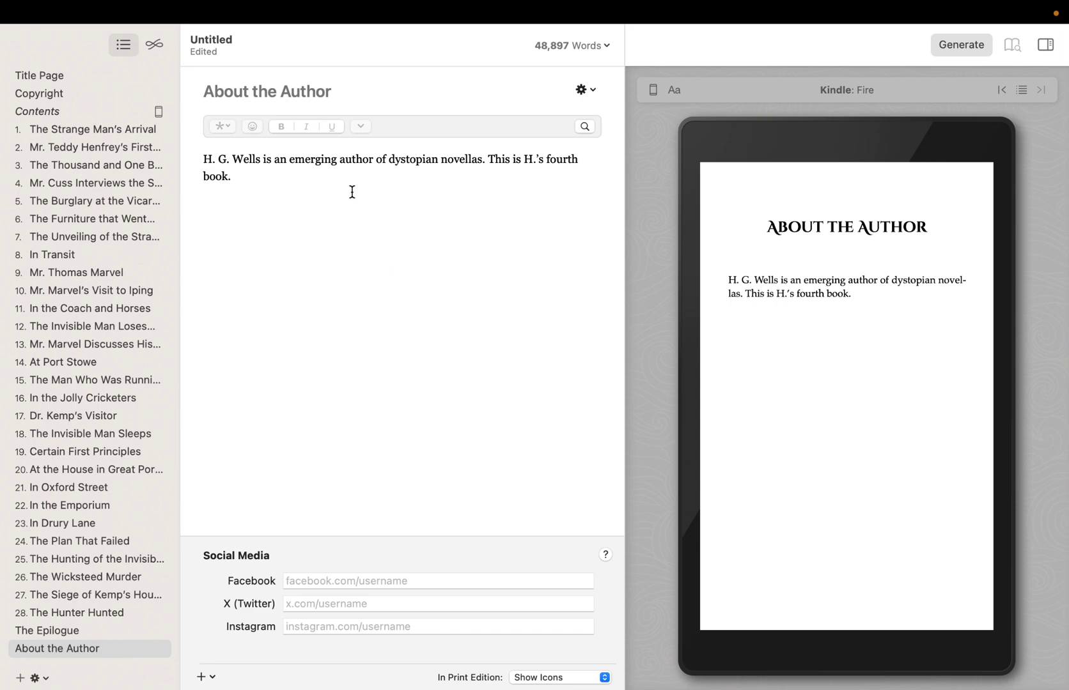
drag(353, 170, 232, 138)
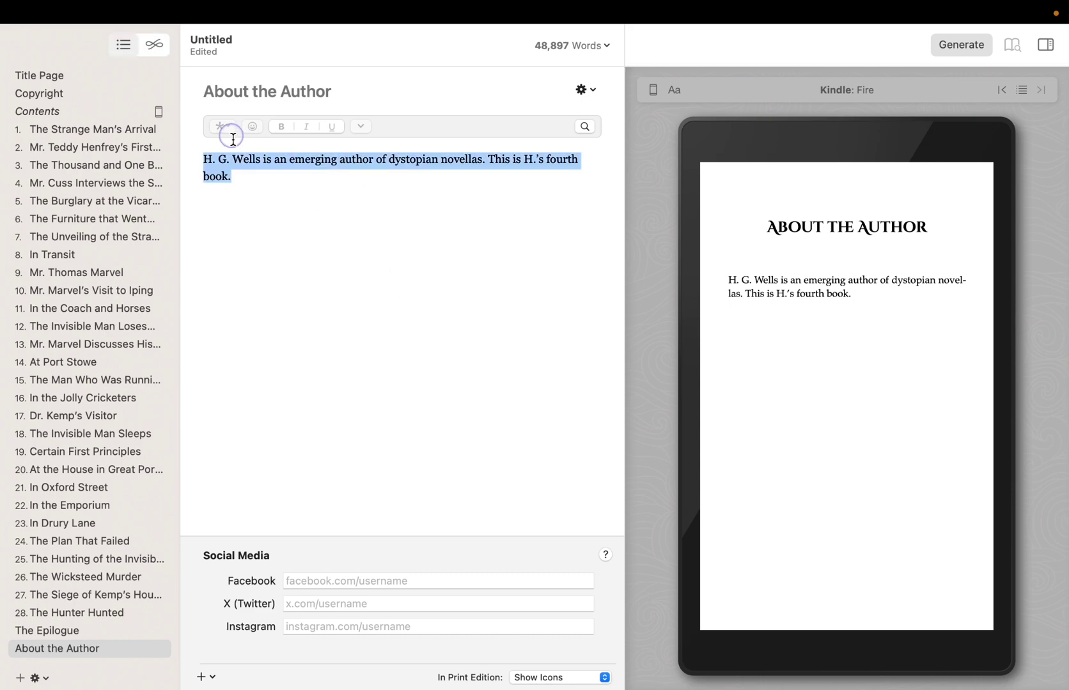
text(My bio.)
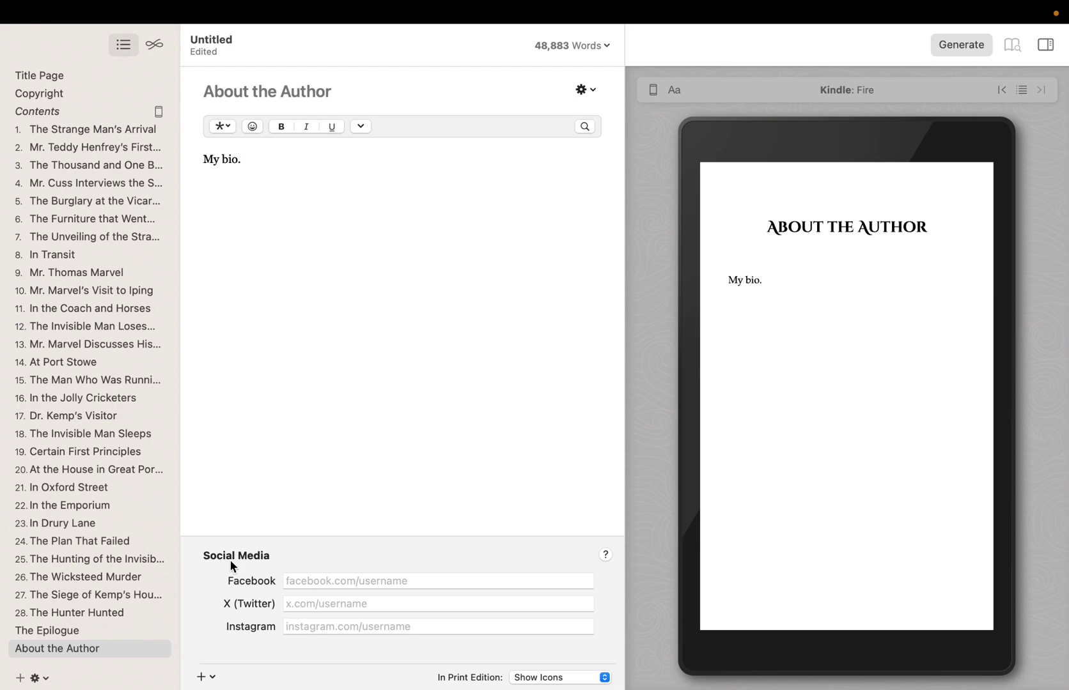
click(210, 678)
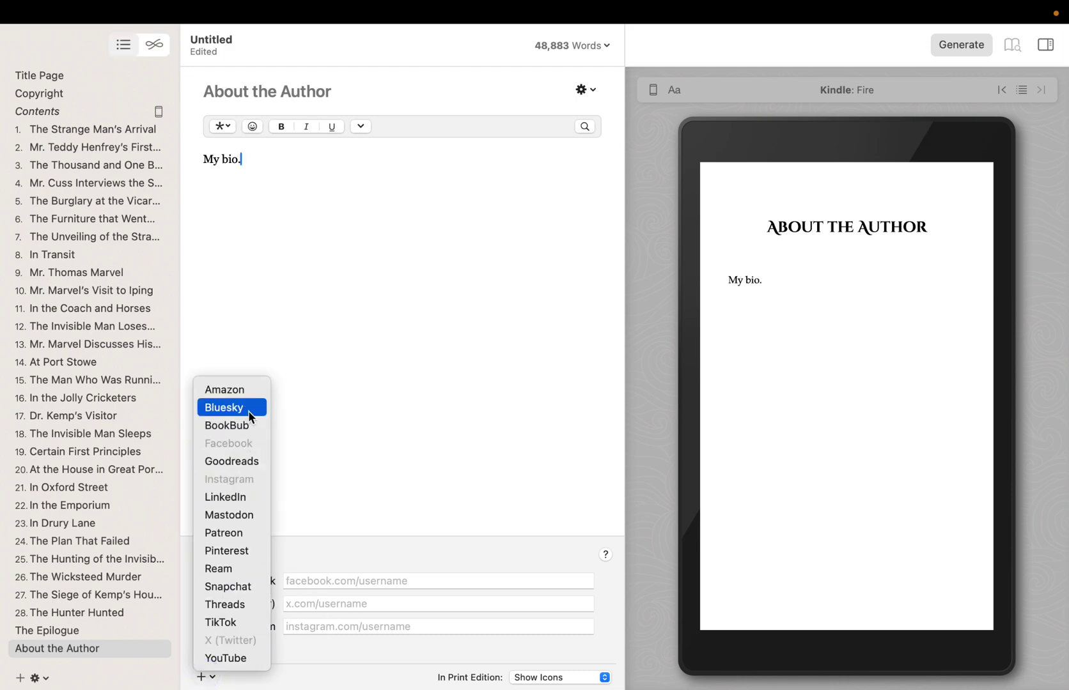
click(353, 450)
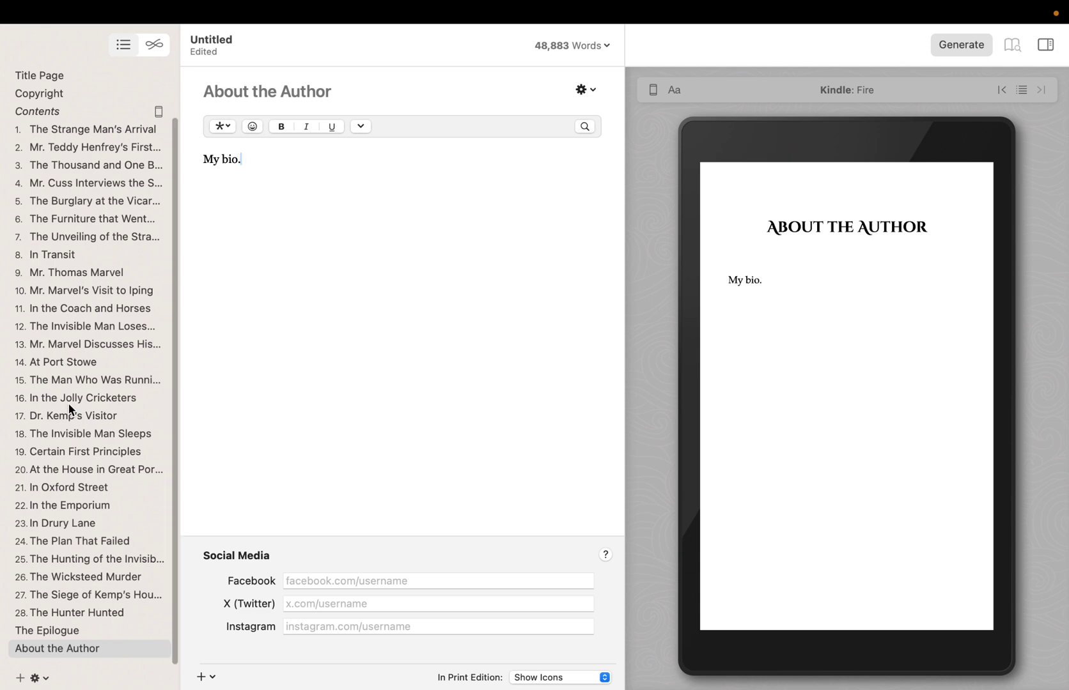
scroll(70, 409, up, 3)
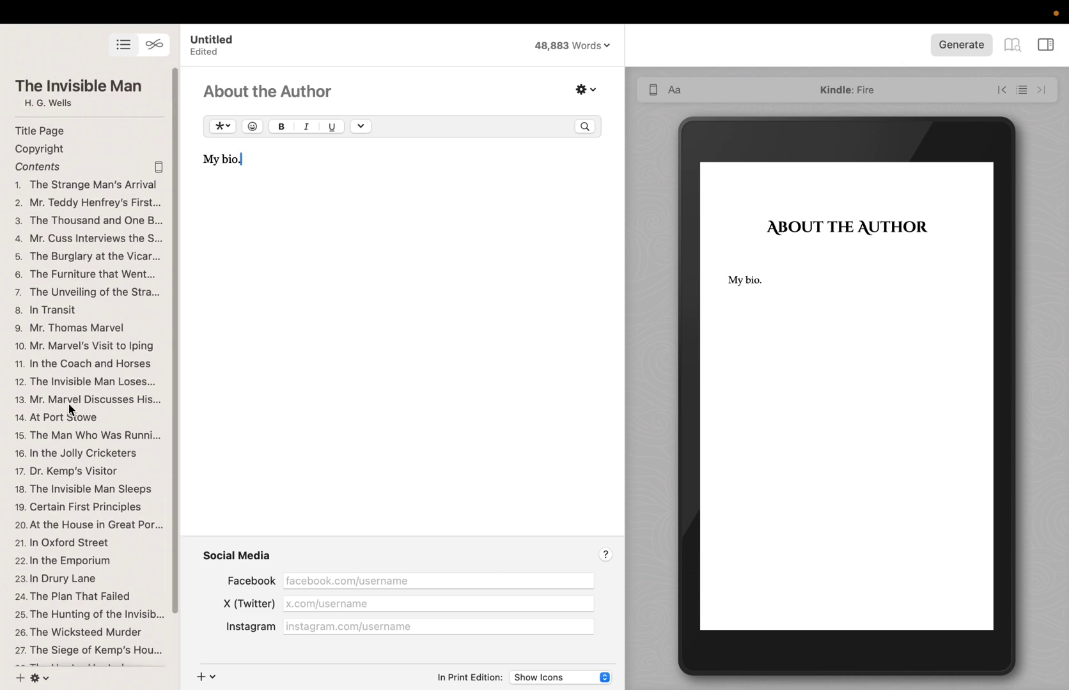
Step: Set The Invisible Man Cover.png as the book's ebook cover in the Ebook Cover tab
click(75, 103)
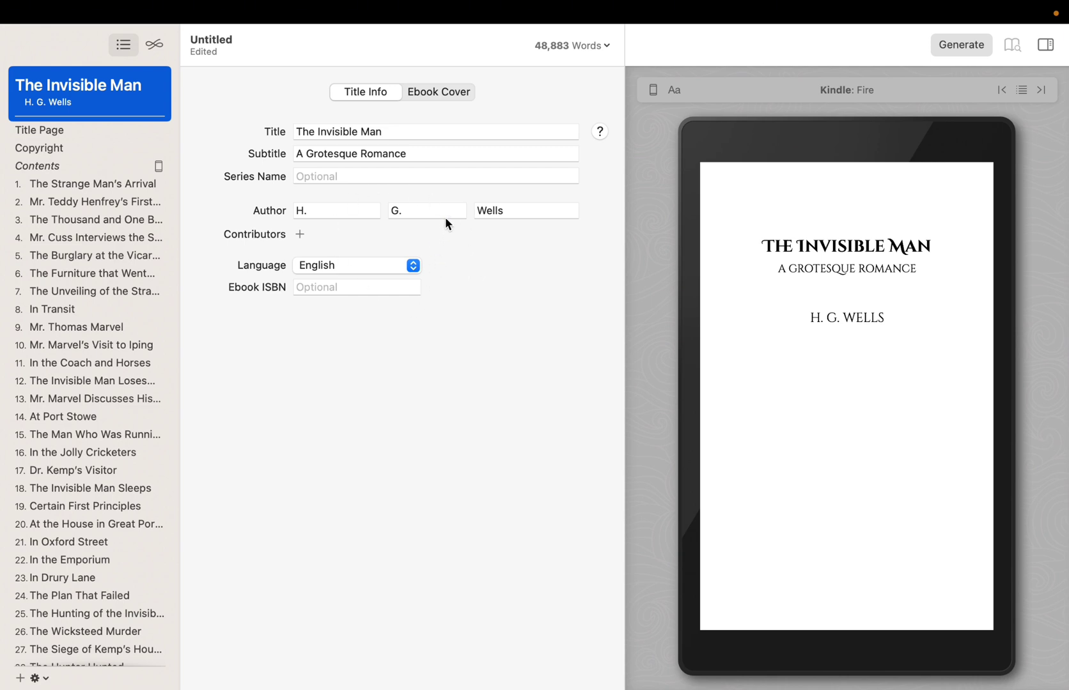
click(441, 94)
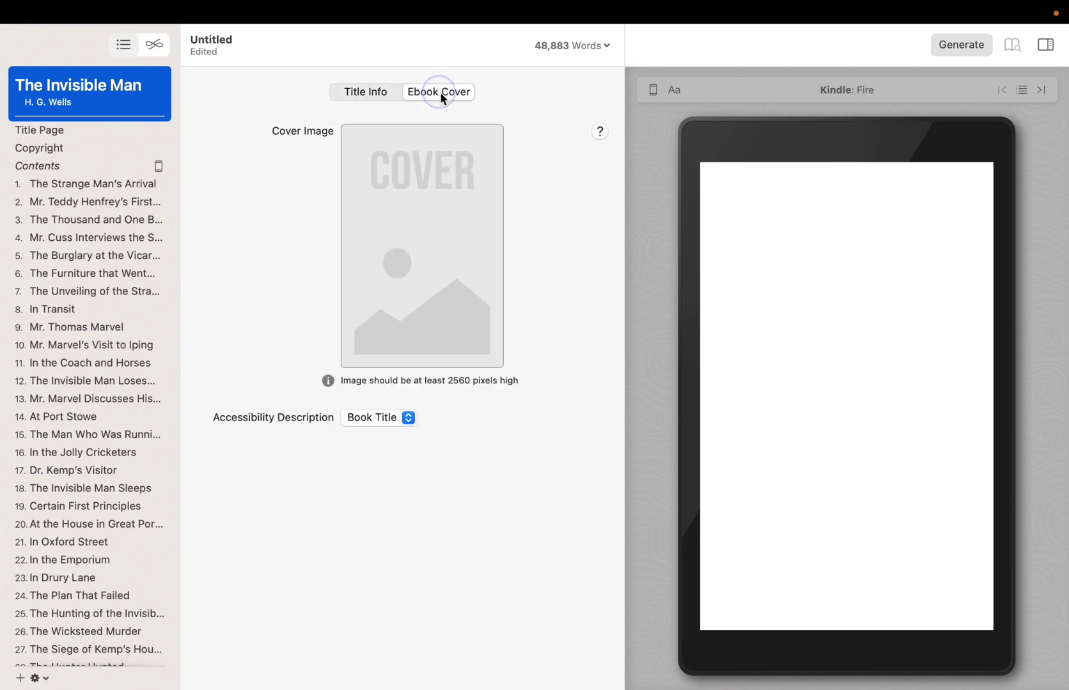
mouse_move(420, 218)
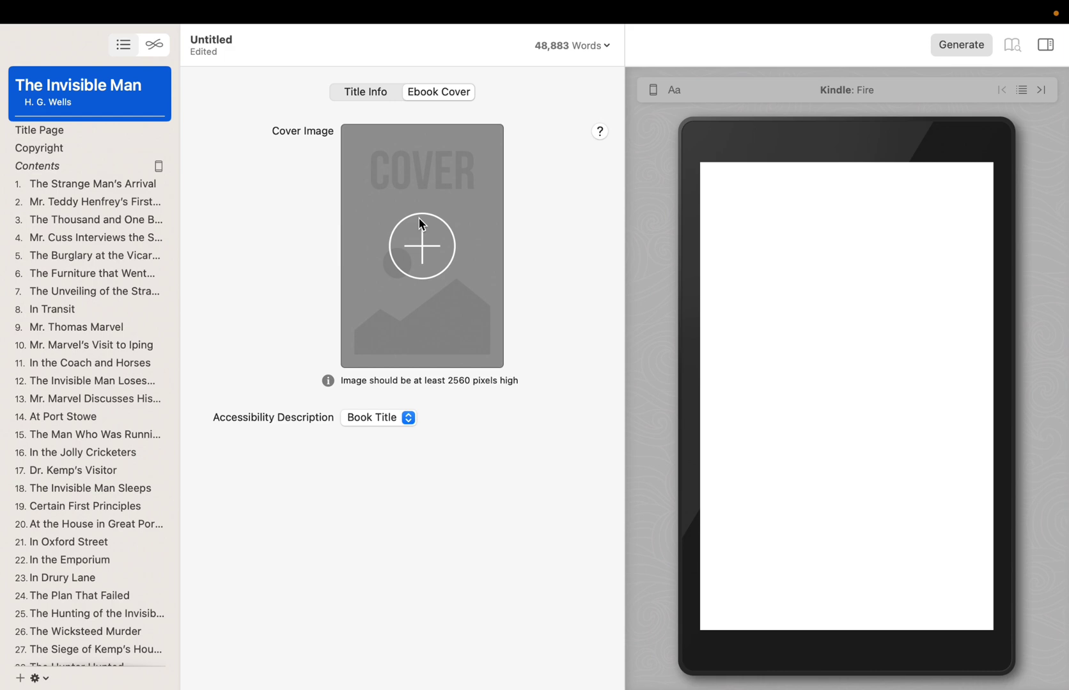
click(421, 224)
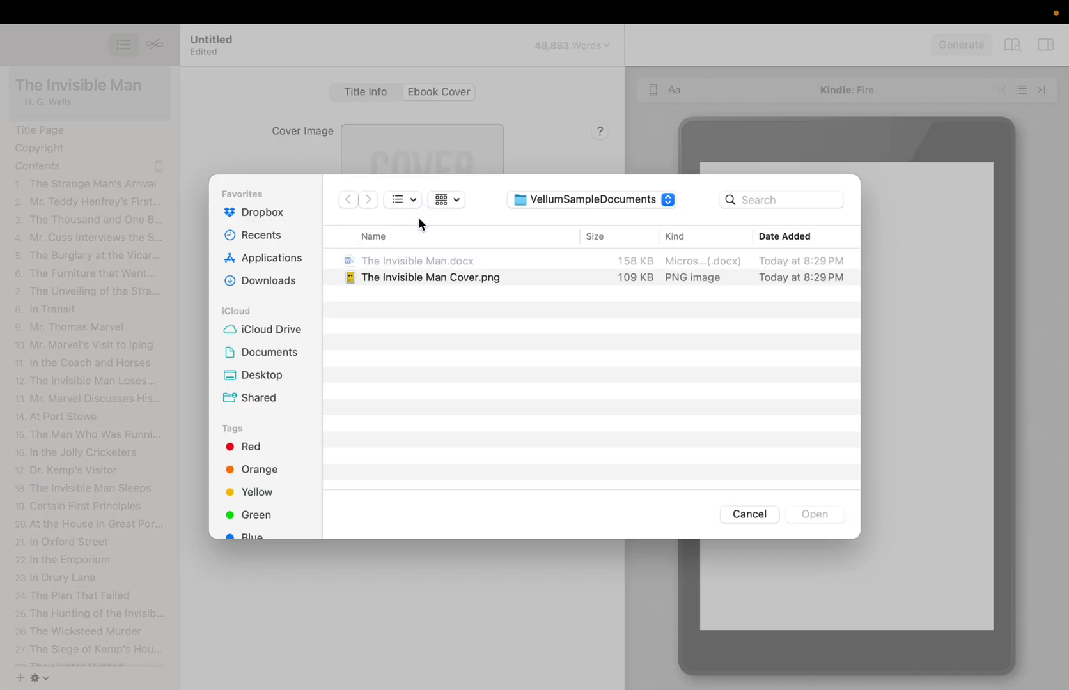
click(436, 278)
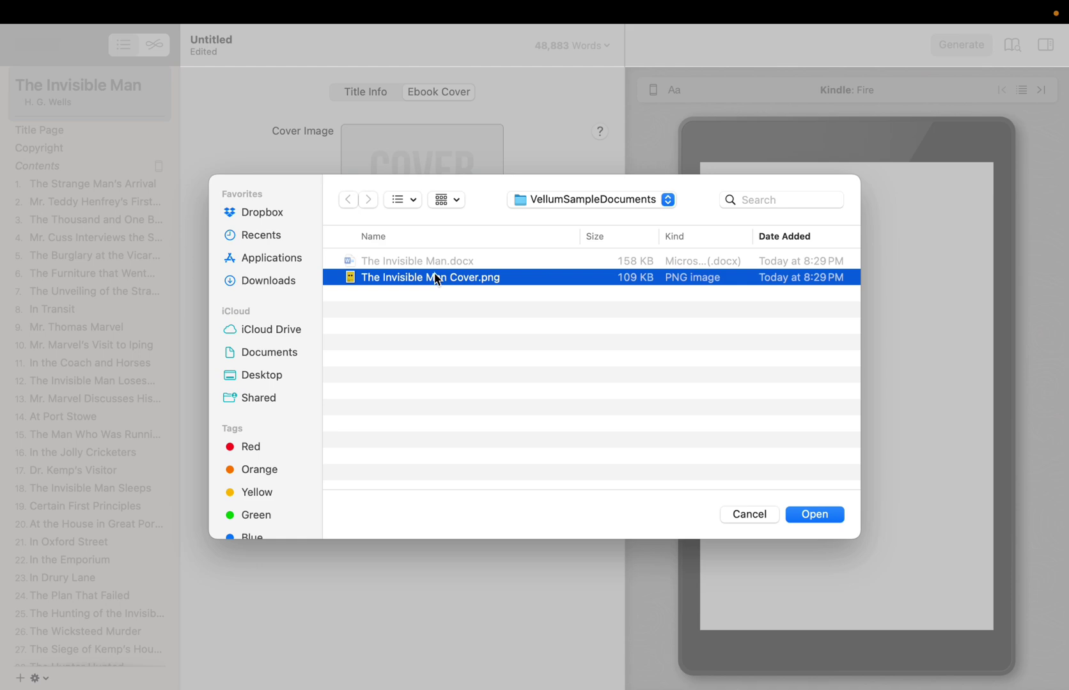
click(812, 519)
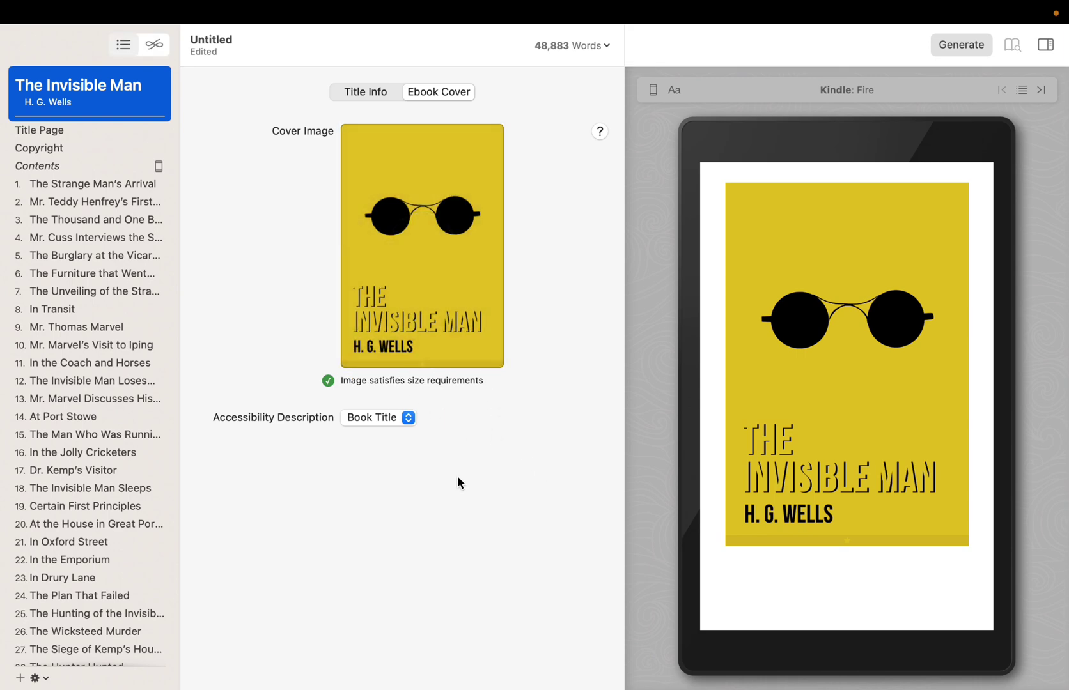
Step: Select chapter 1, The Strange Man's Arrival, and switch the preview device to 5 × 8 in Print
click(139, 184)
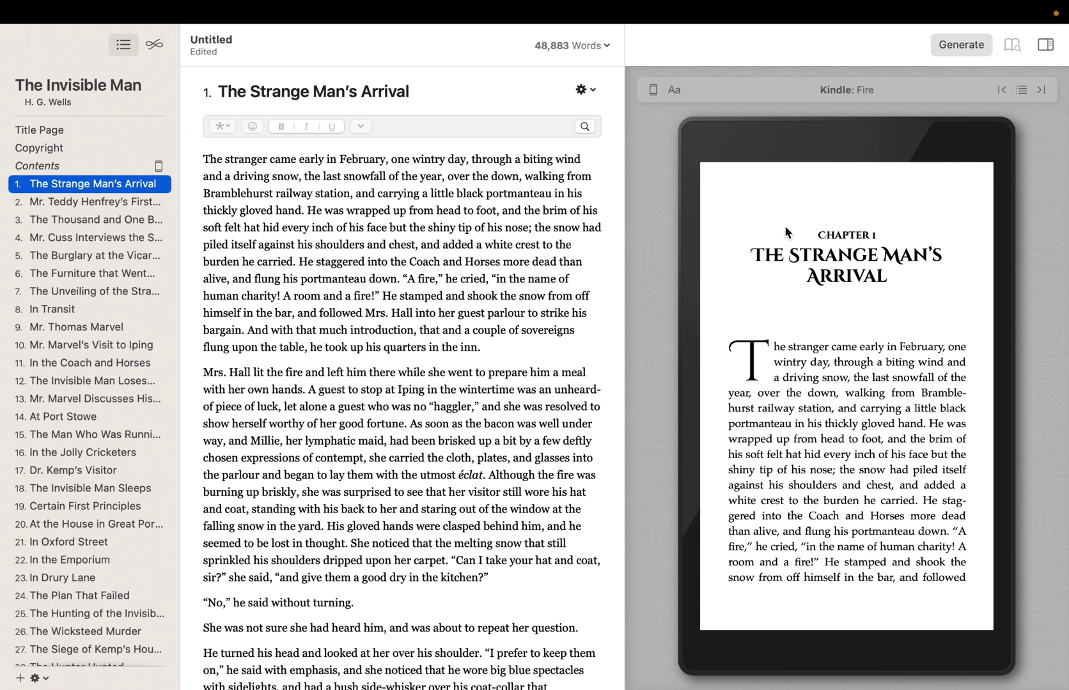
click(654, 90)
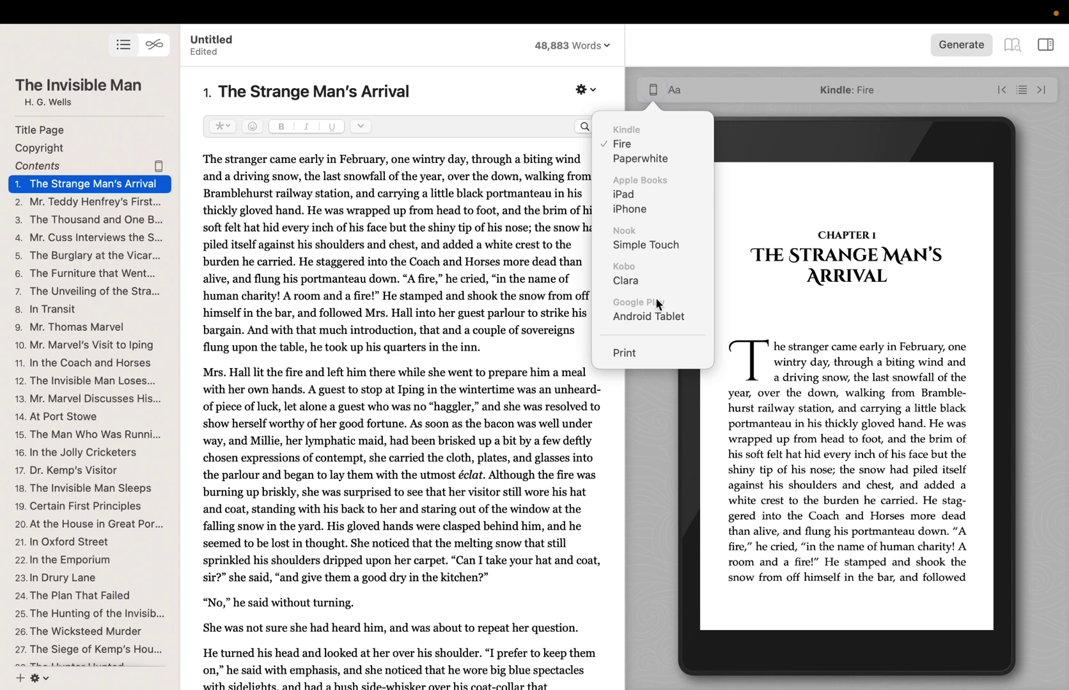
click(643, 356)
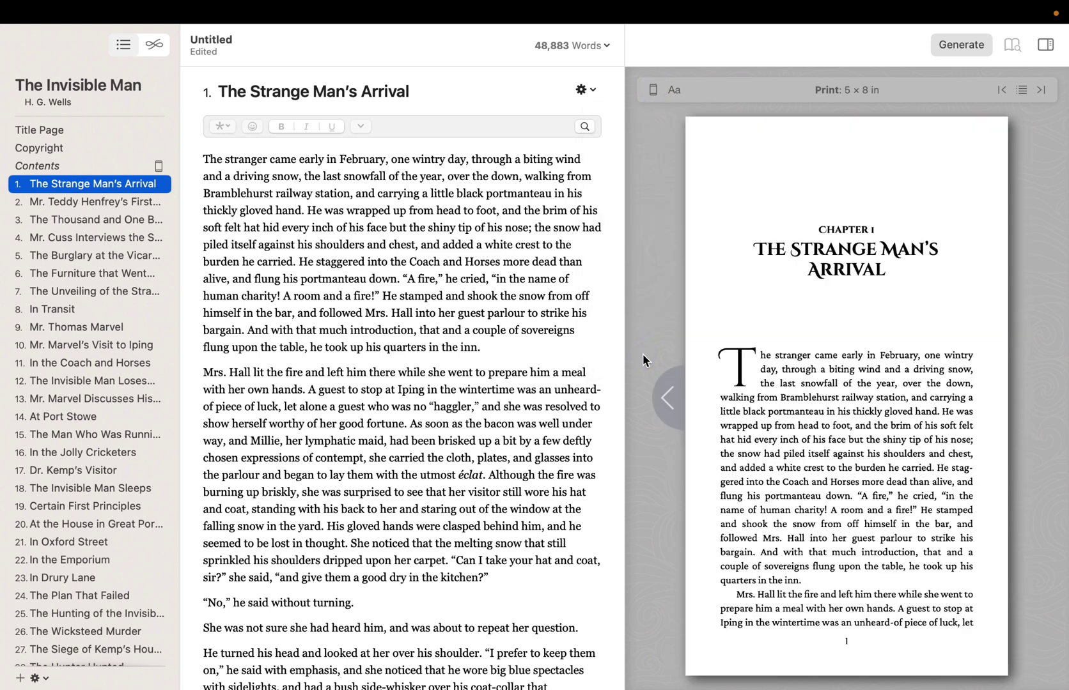
Step: Page the print preview forward to page 4, then back to page 1
mouse_move(1029, 406)
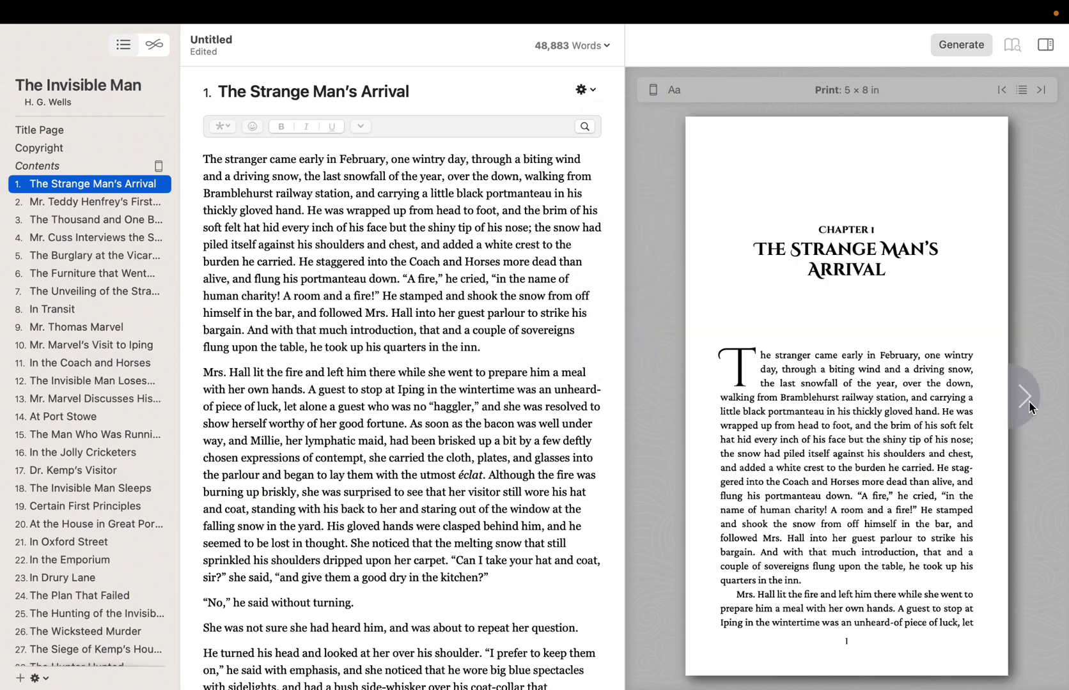
click(1024, 398)
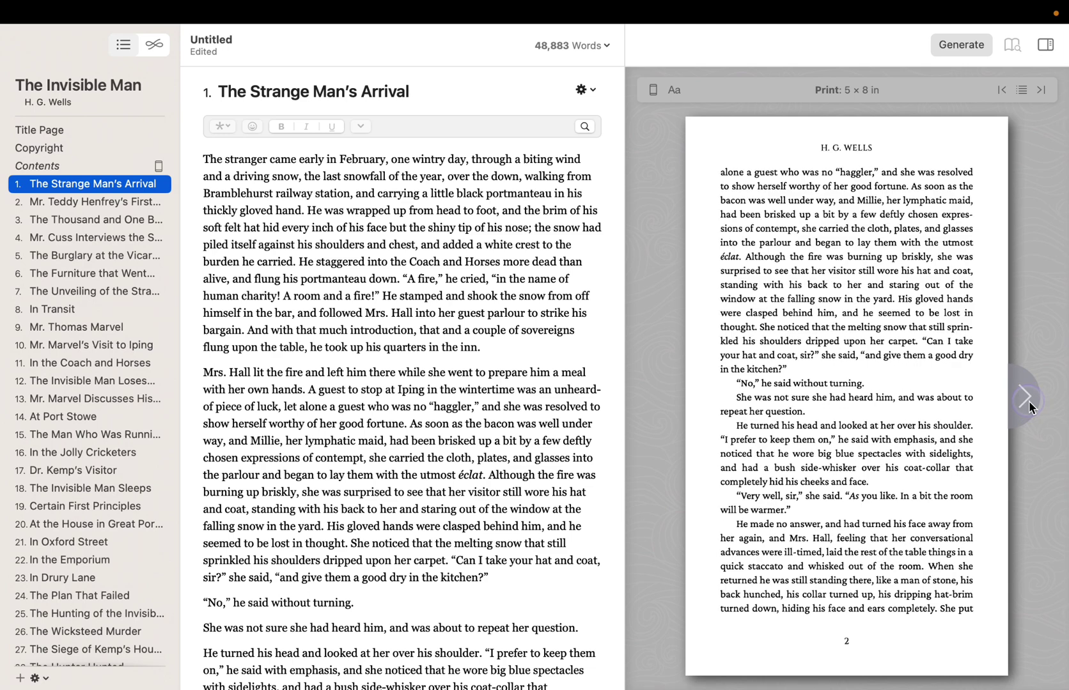
click(1026, 398)
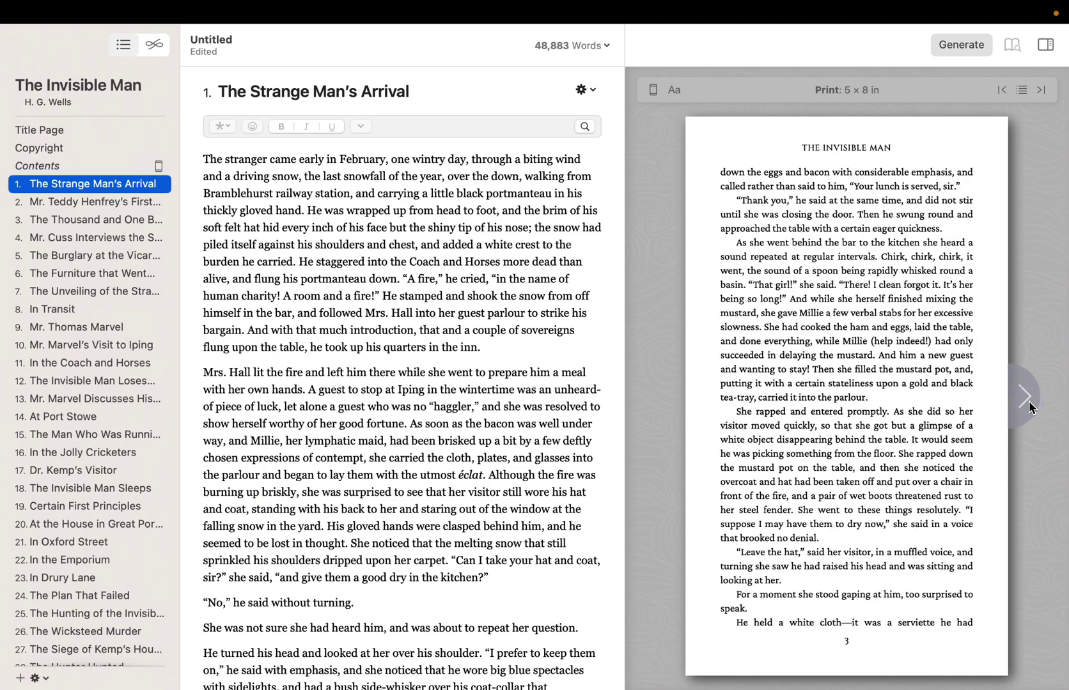
click(1025, 398)
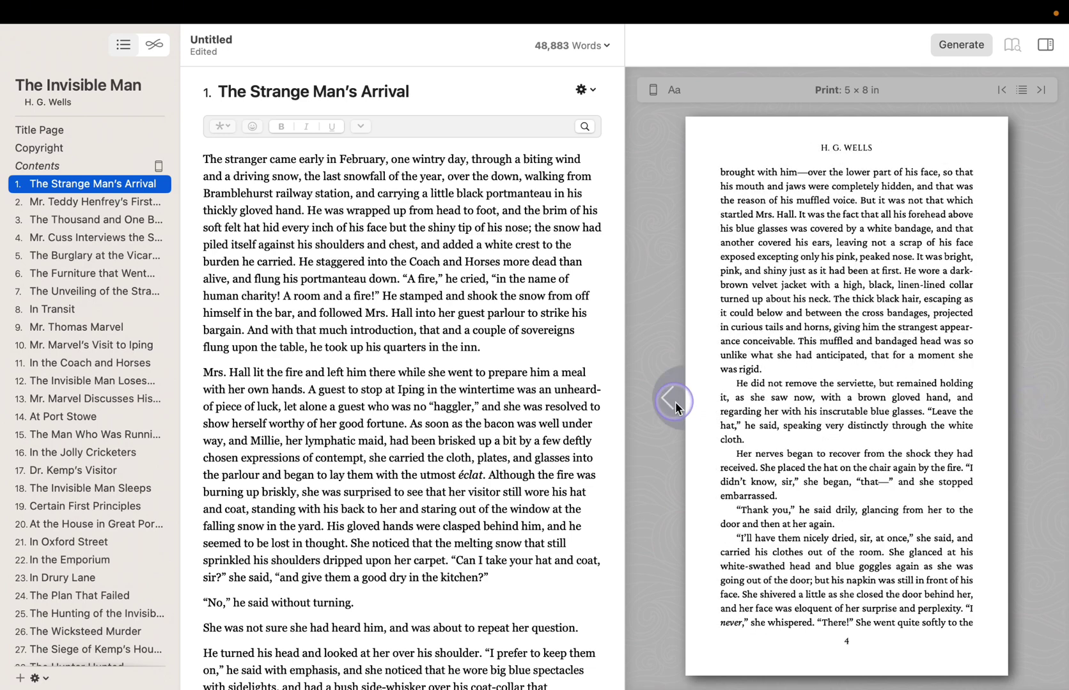
click(674, 401)
click(675, 401)
click(674, 402)
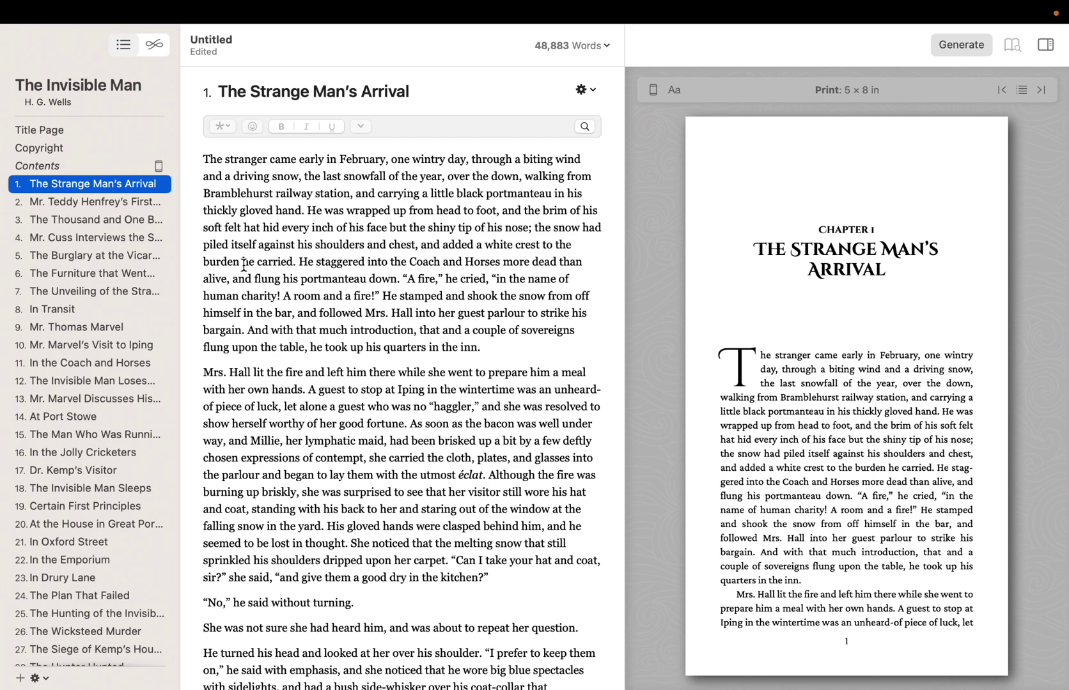
Step: Save the book as 'The Invisible Man' in Documents via File > Save…
click(104, 12)
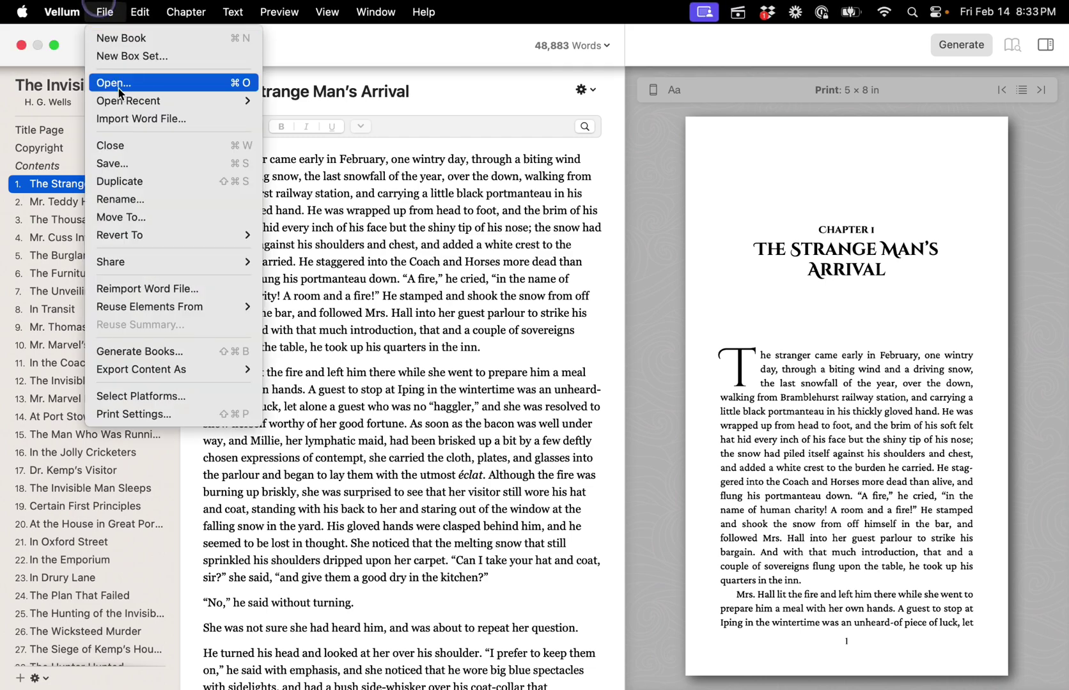
click(128, 163)
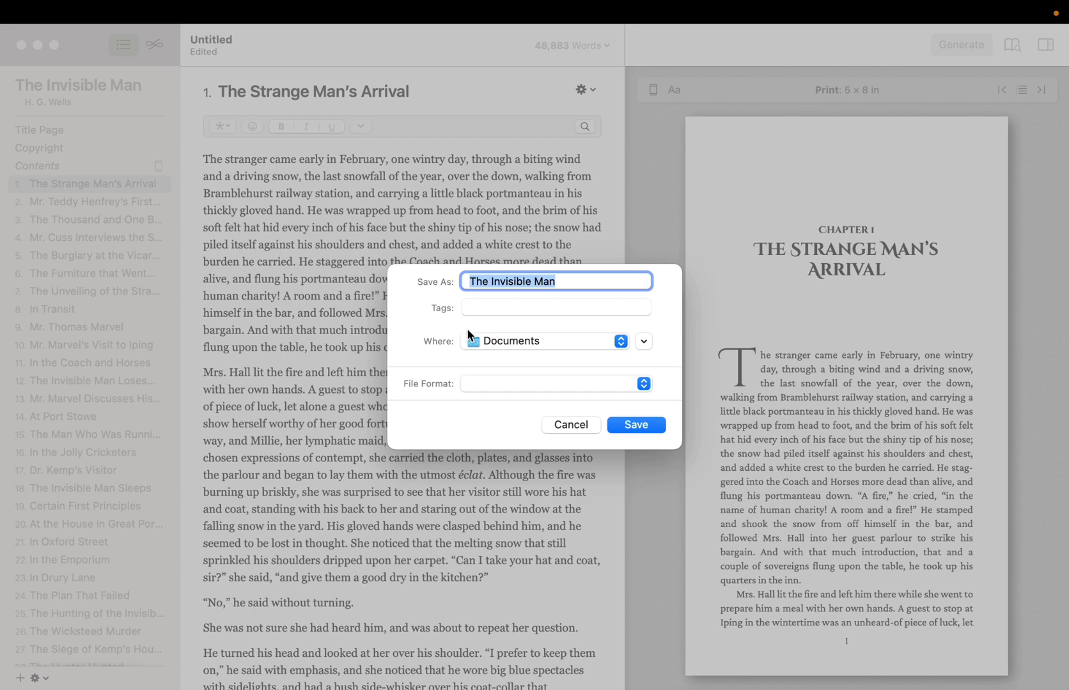
click(637, 424)
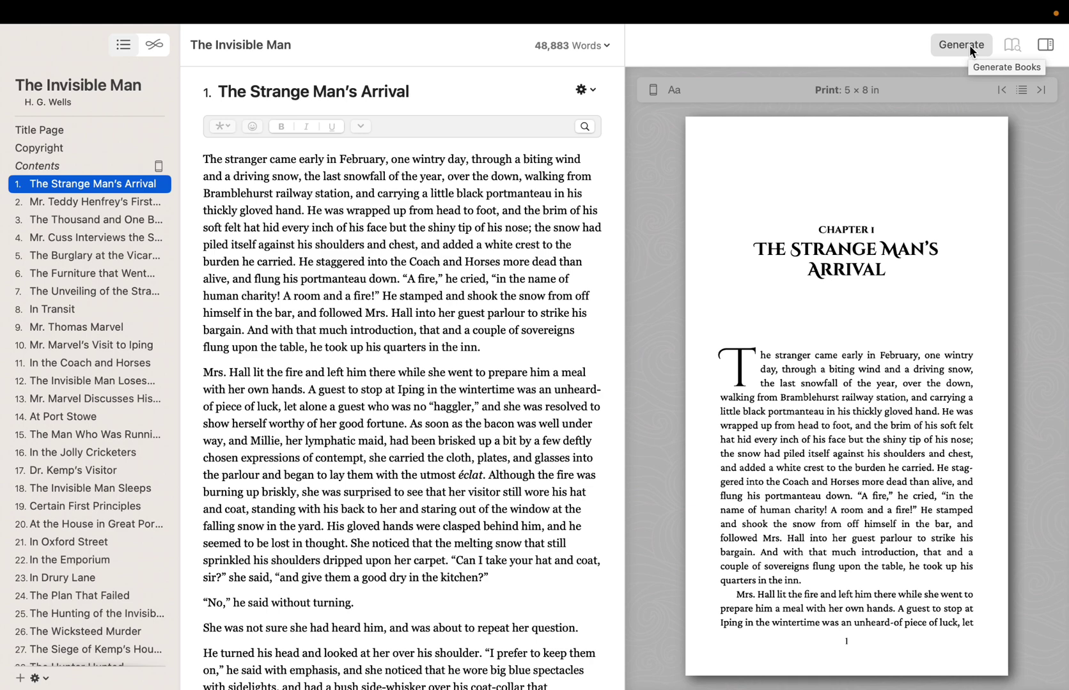
Step: Generate files for Kindle, Apple, Nook, Kobo, Google, Generic and 5 × 8 in Print
click(969, 46)
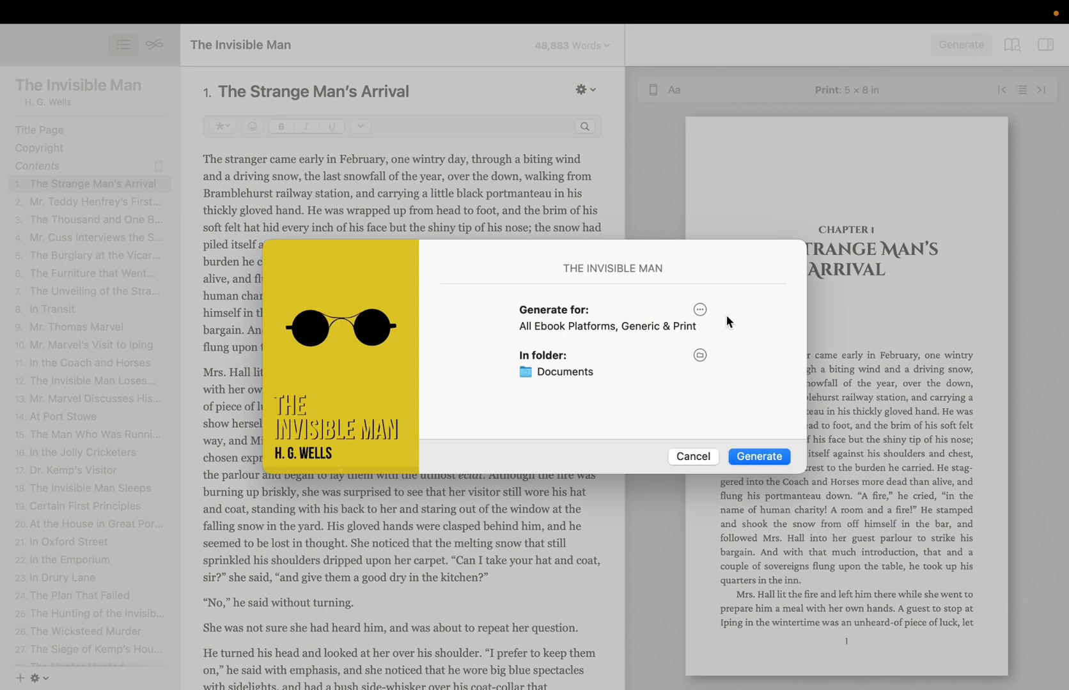
click(700, 310)
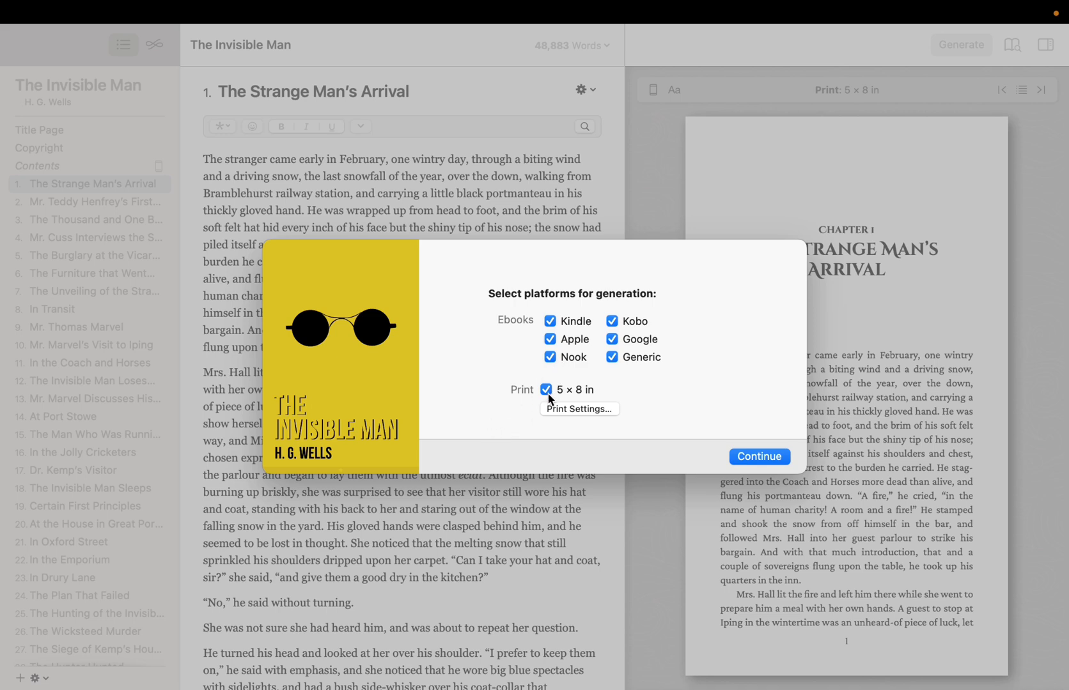
click(759, 457)
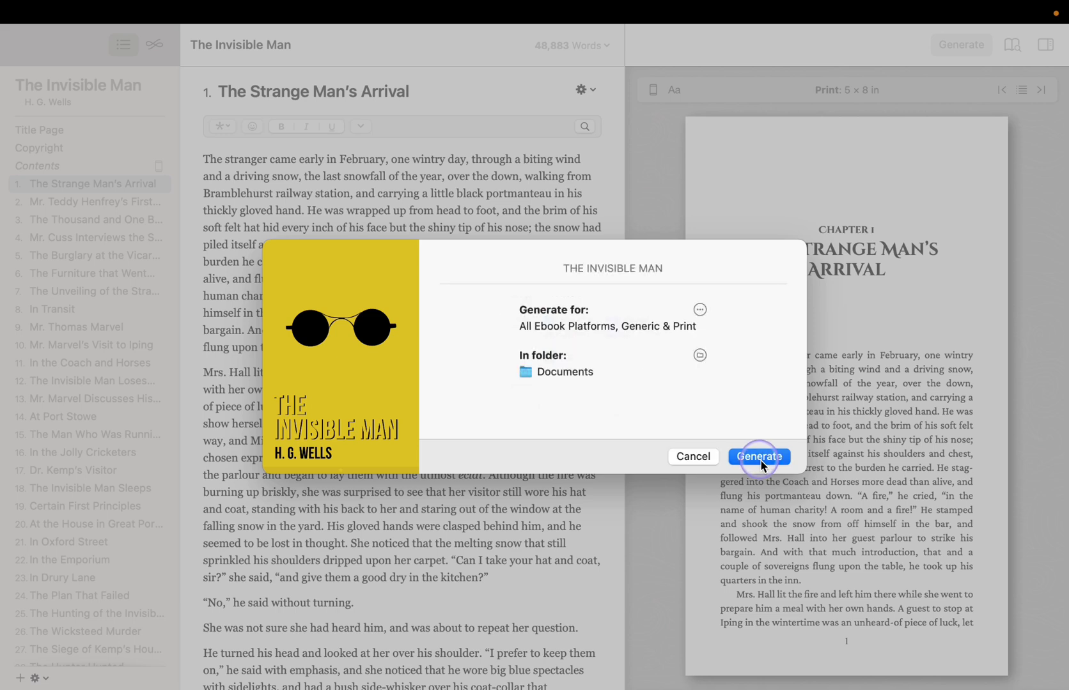
click(759, 457)
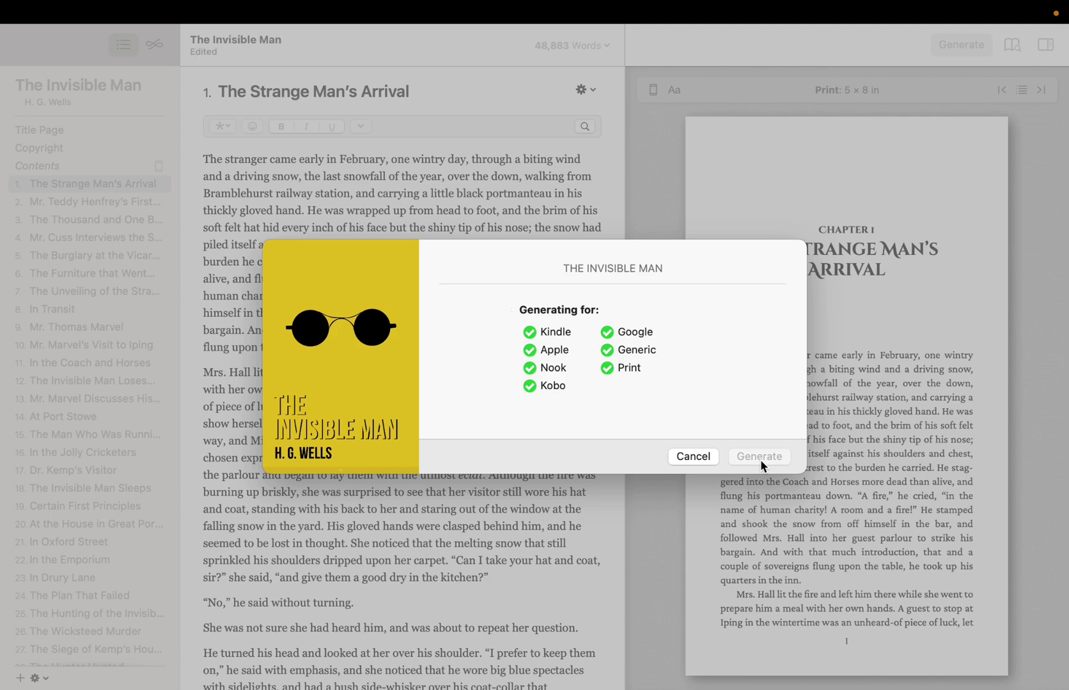
Step: Open The-Invisible-Man-Print.pdf from the generated Print folder in Preview
click(760, 459)
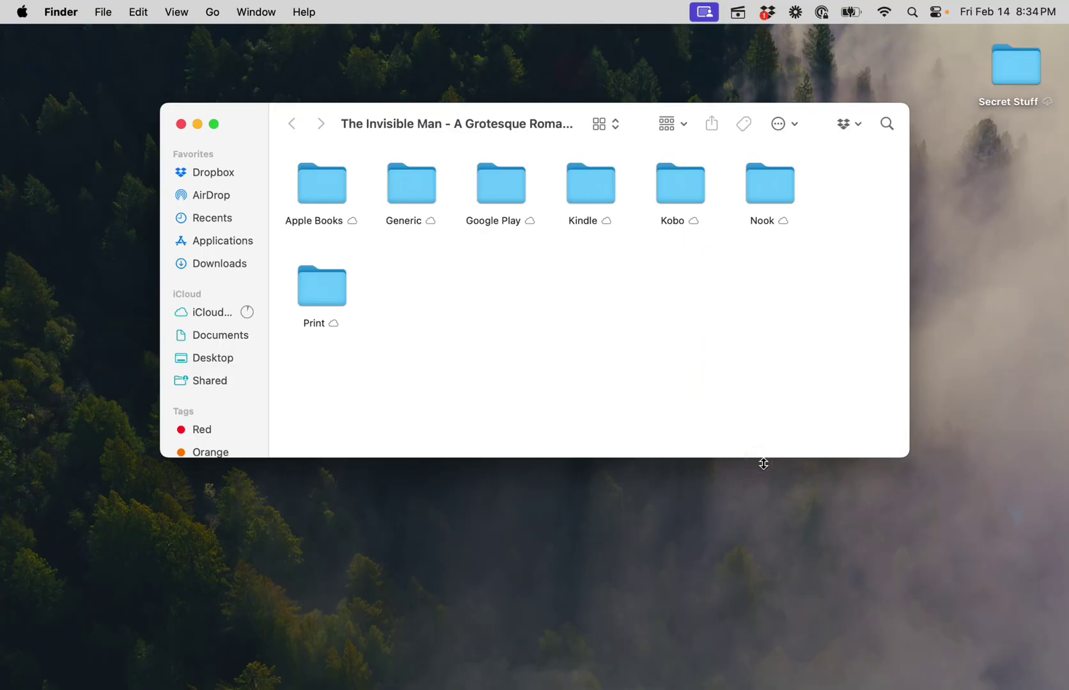
click(339, 284)
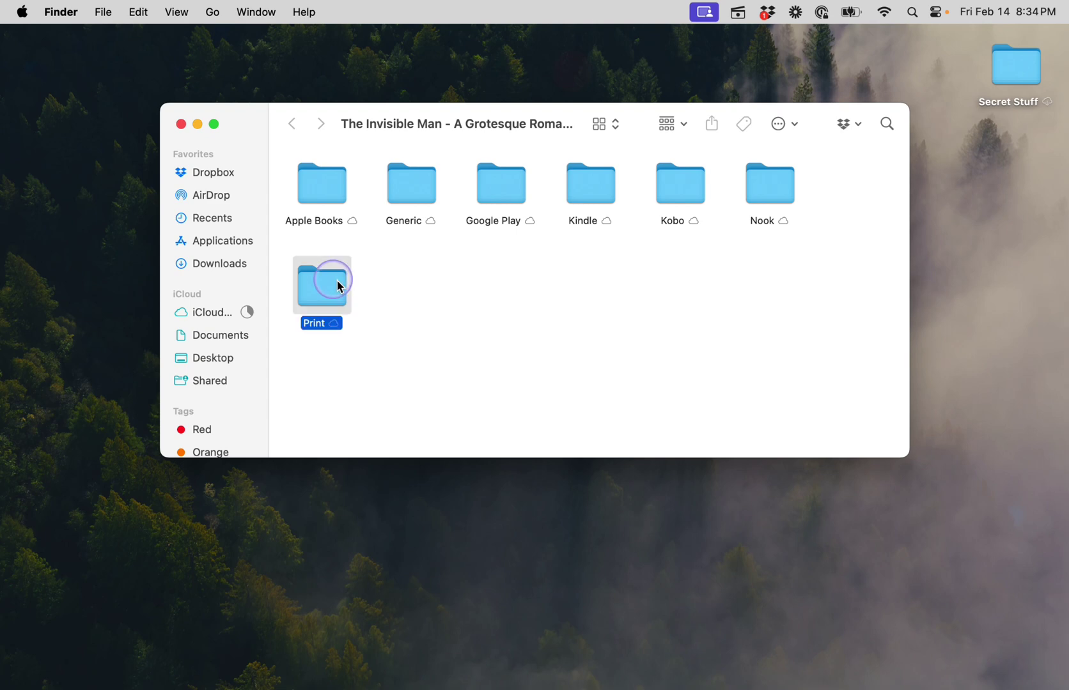
double_click(340, 284)
double_click(327, 185)
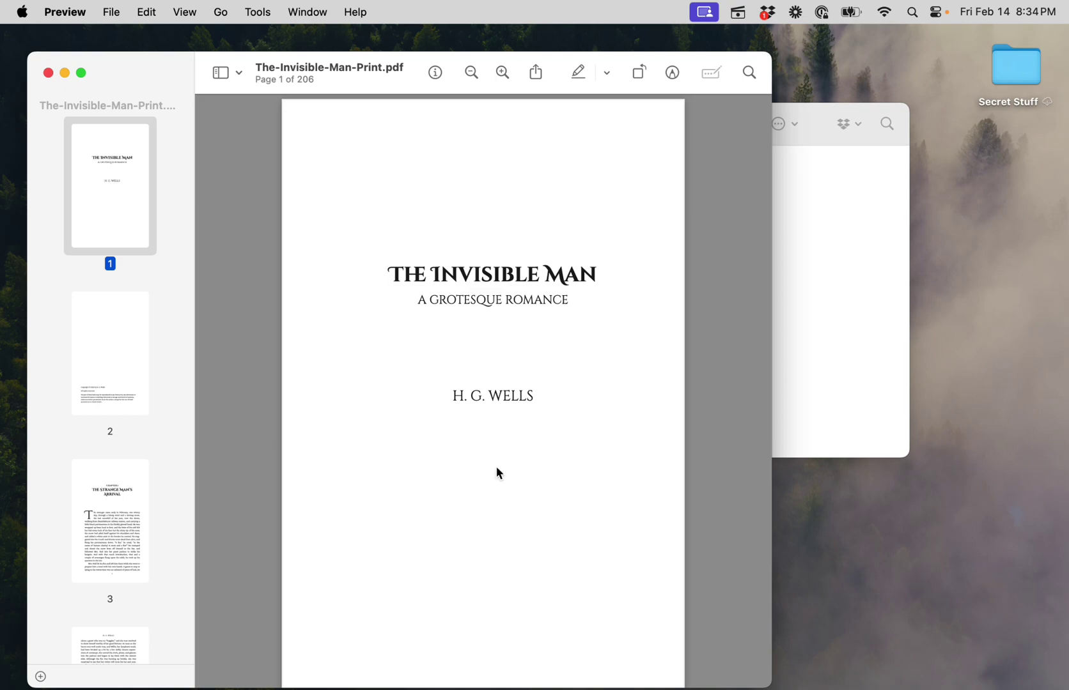
Step: Return to Vellum from the Dock and show its Help menu
mouse_move(647, 672)
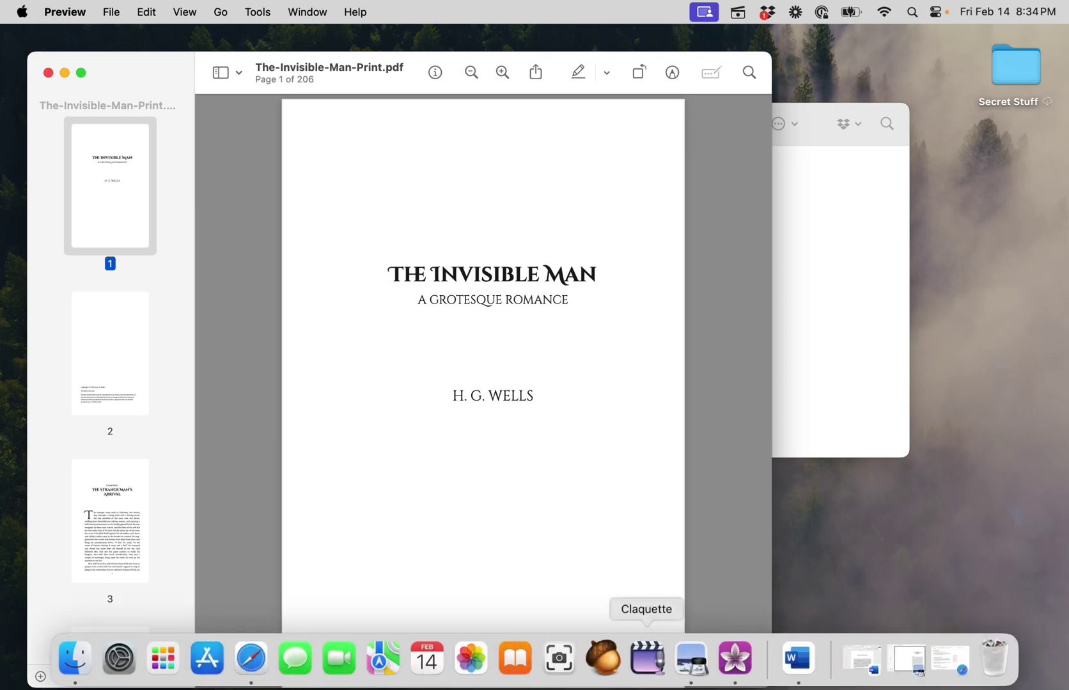
click(735, 659)
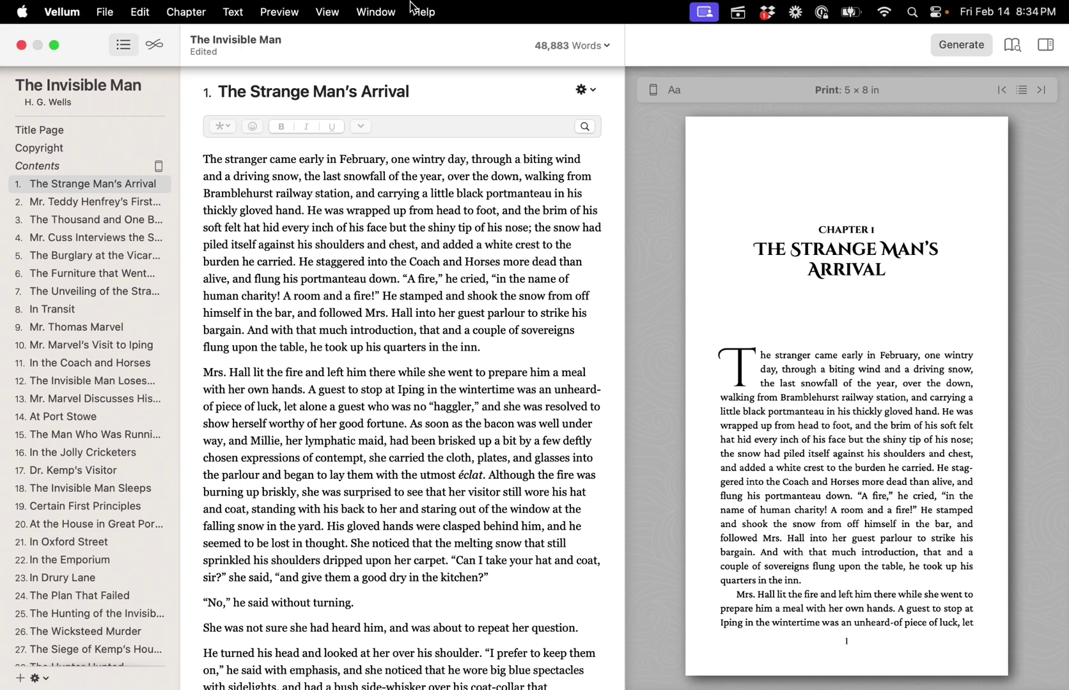
click(422, 11)
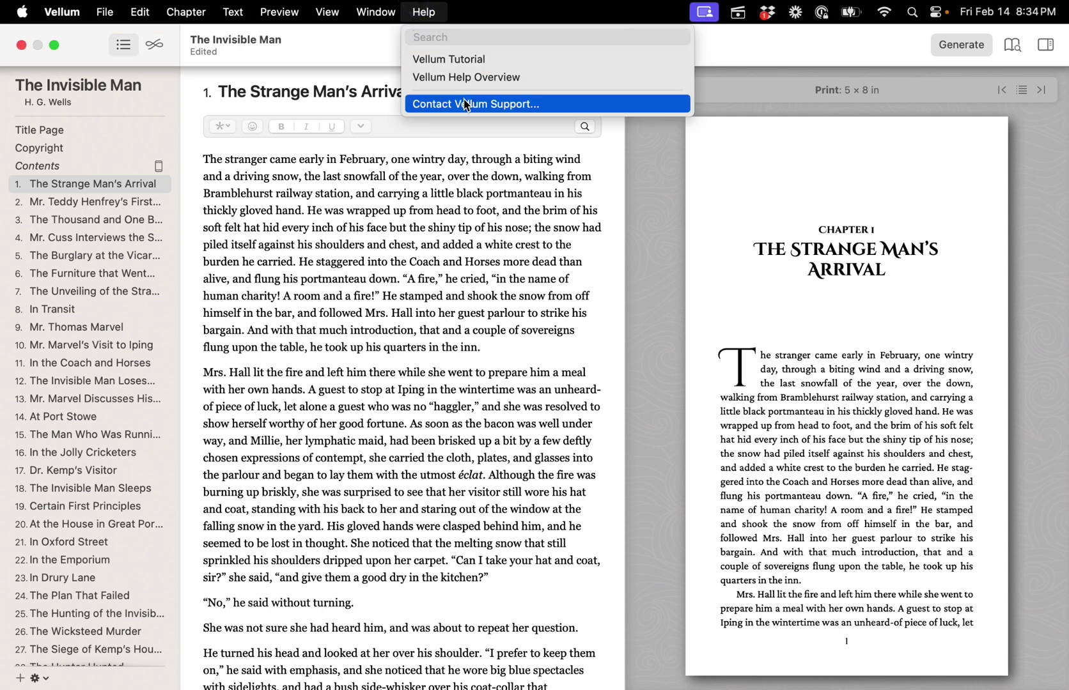